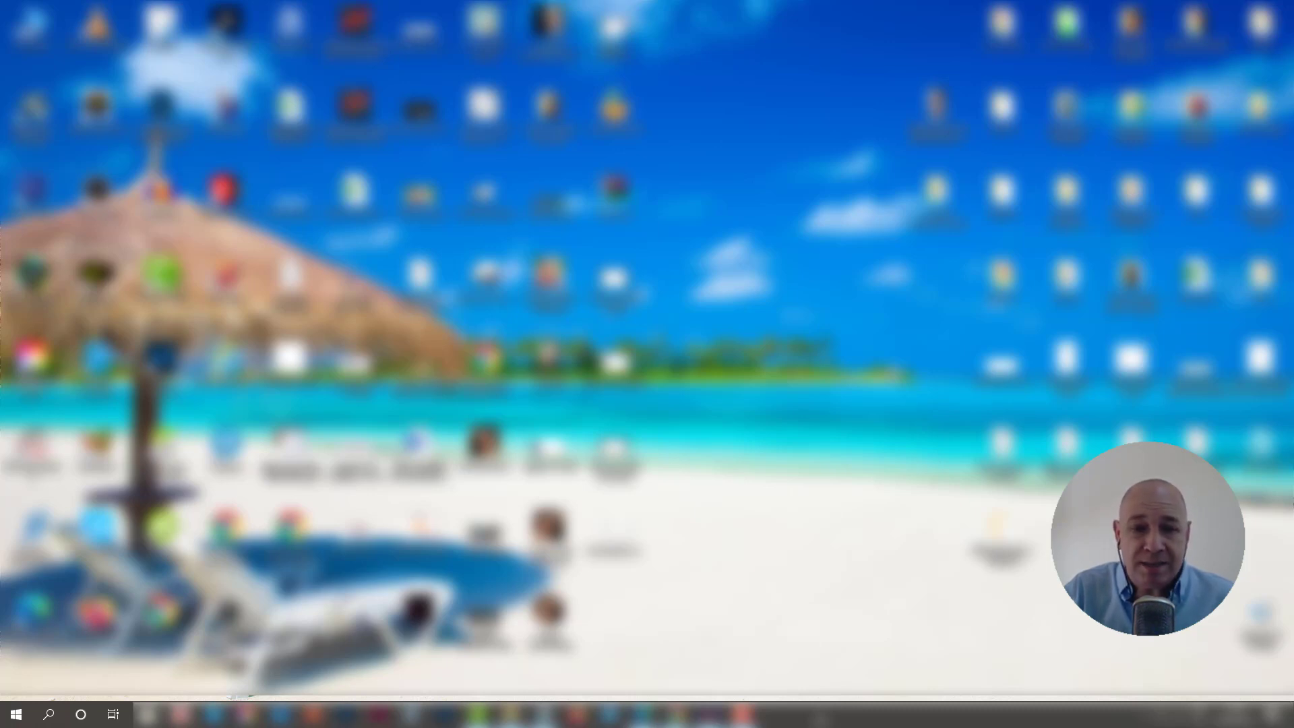
# Search Windows for "editor de v" and open the Editor de vídeo app
pyautogui.click(49, 716)
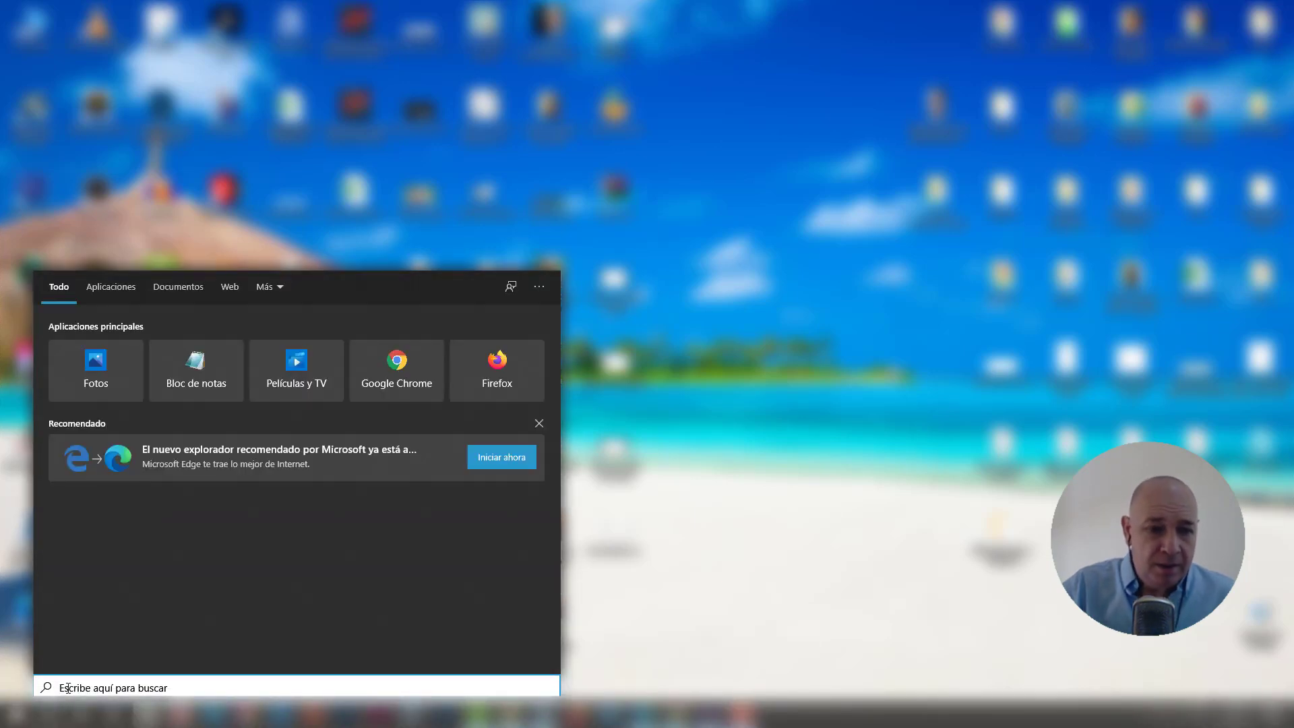
pyautogui.write('edito')
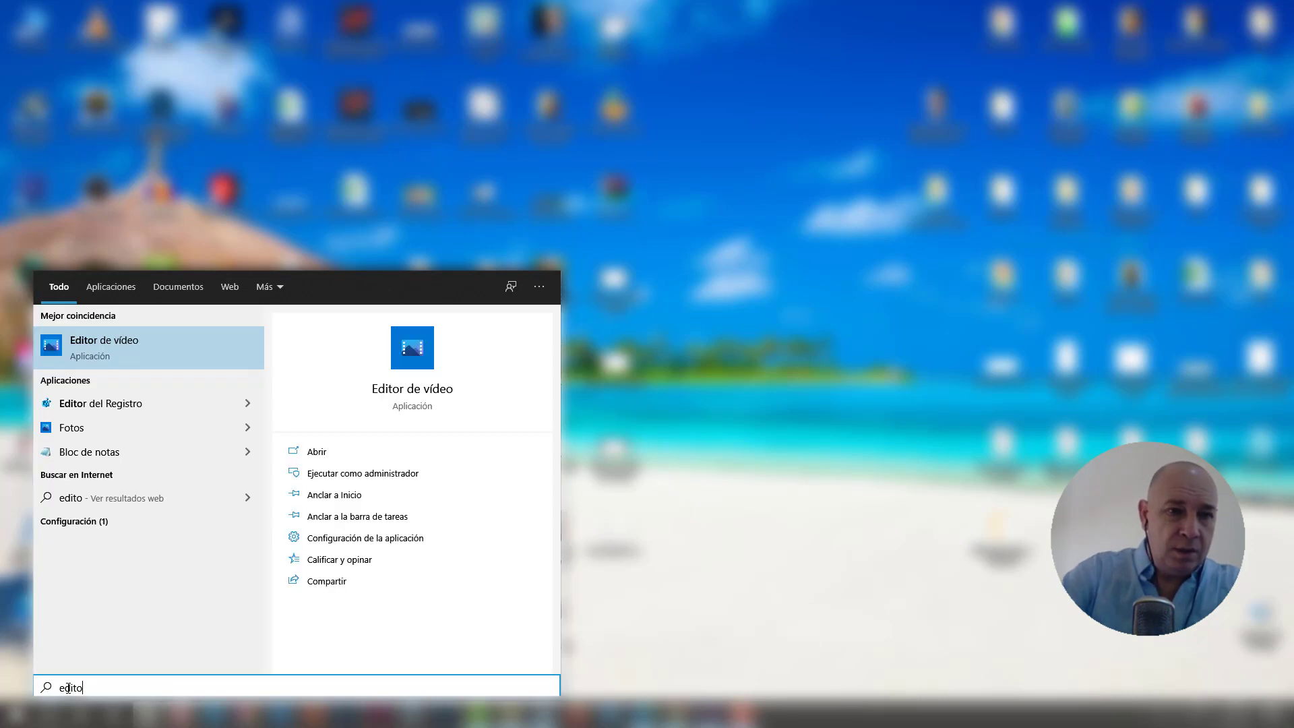
pyautogui.write('r ')
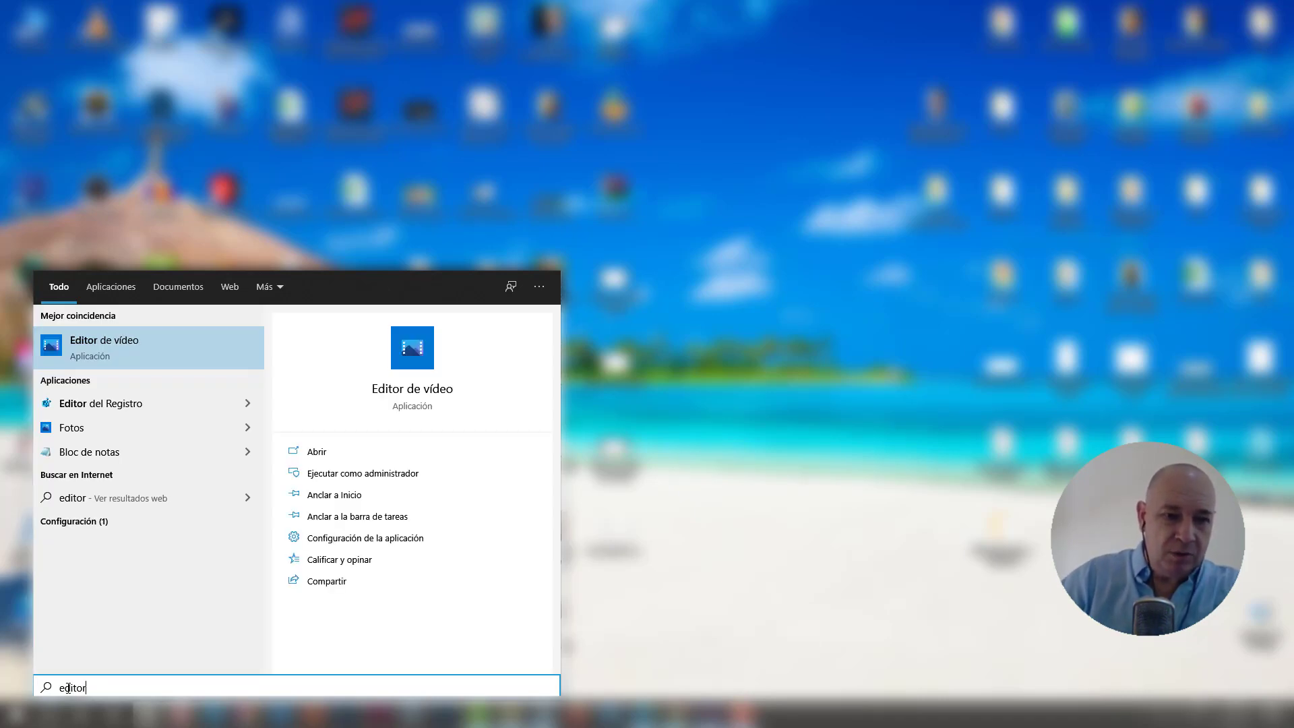
pyautogui.write('de ')
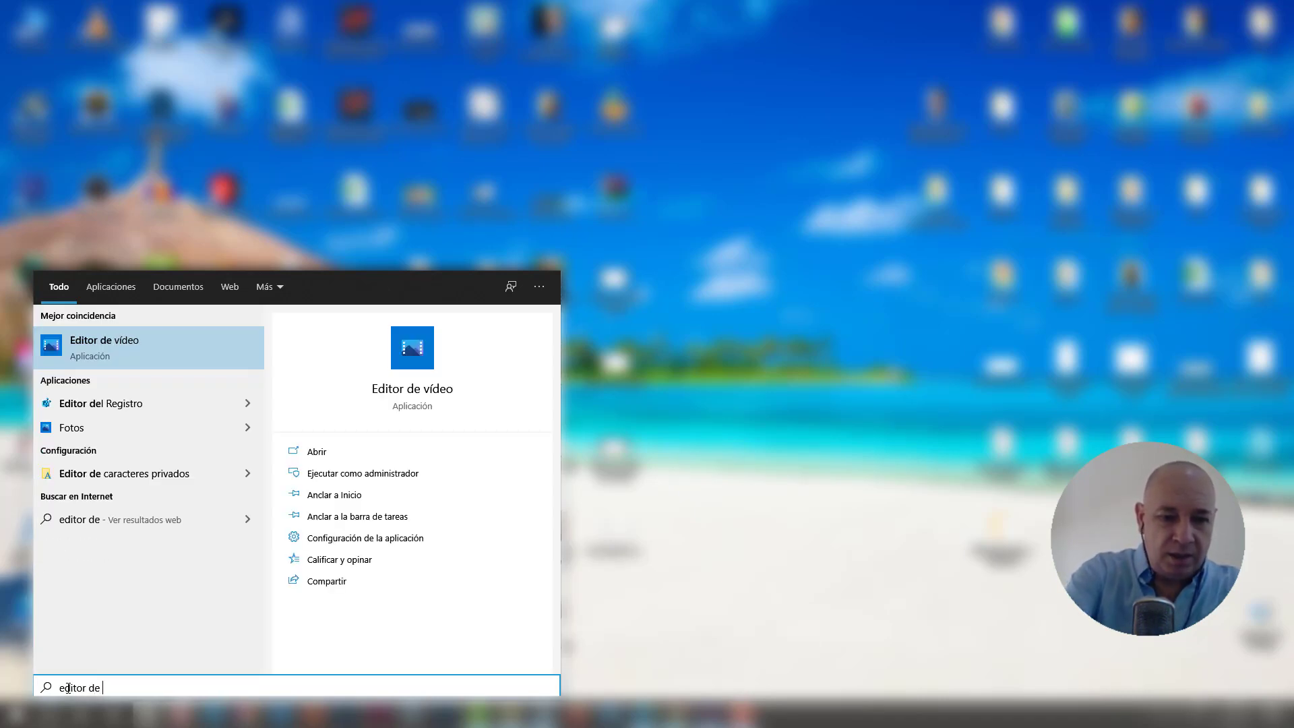
pyautogui.write('vi')
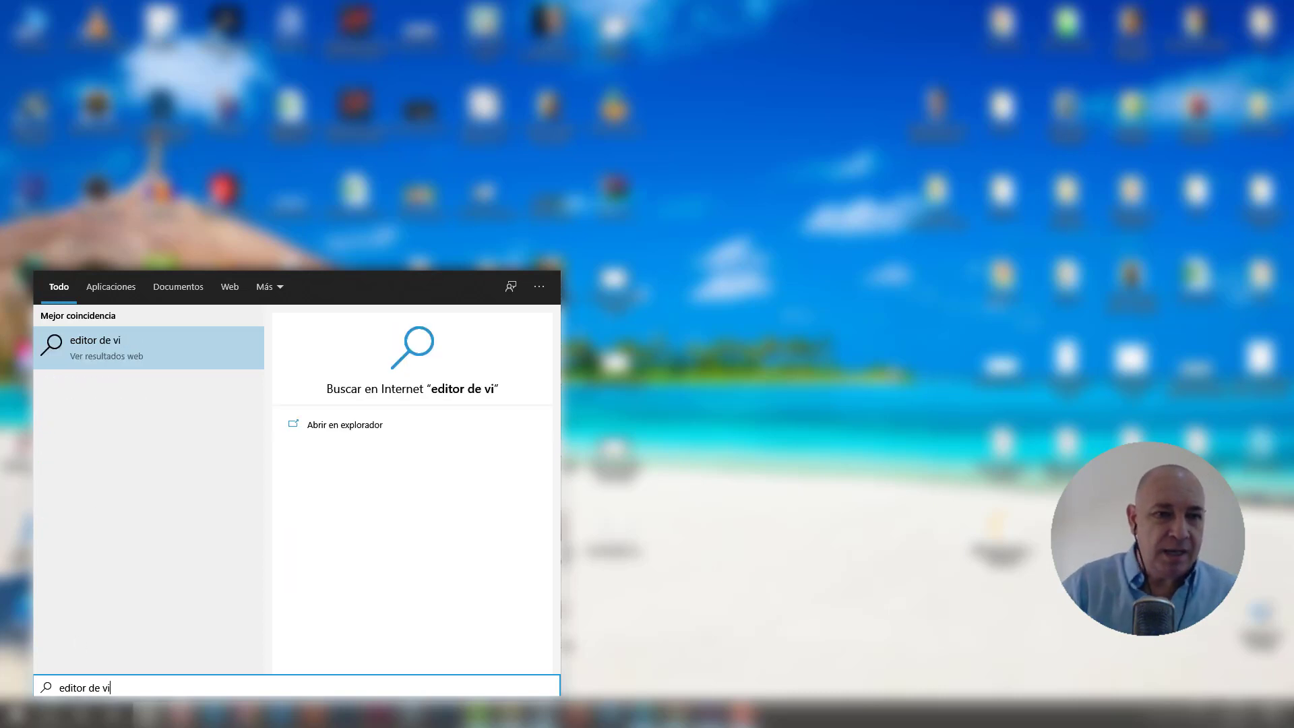
pyautogui.press('BackSpace')
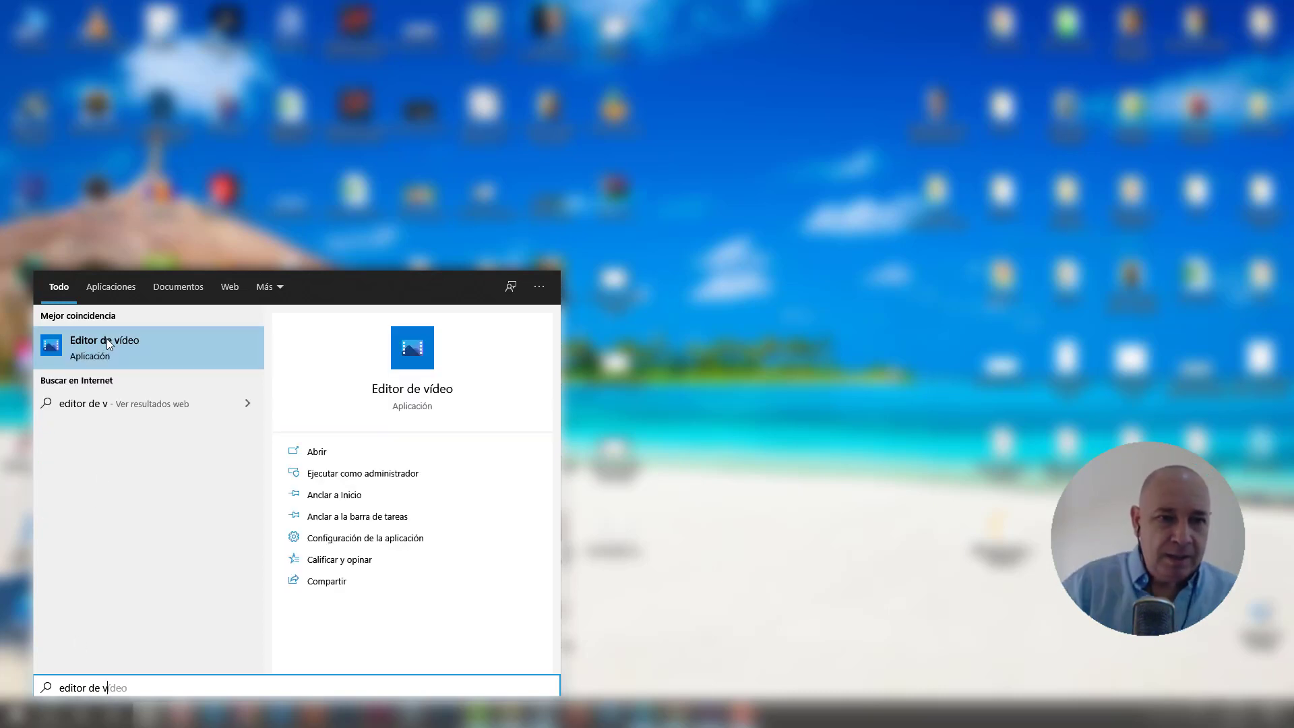
pyautogui.press('Return')
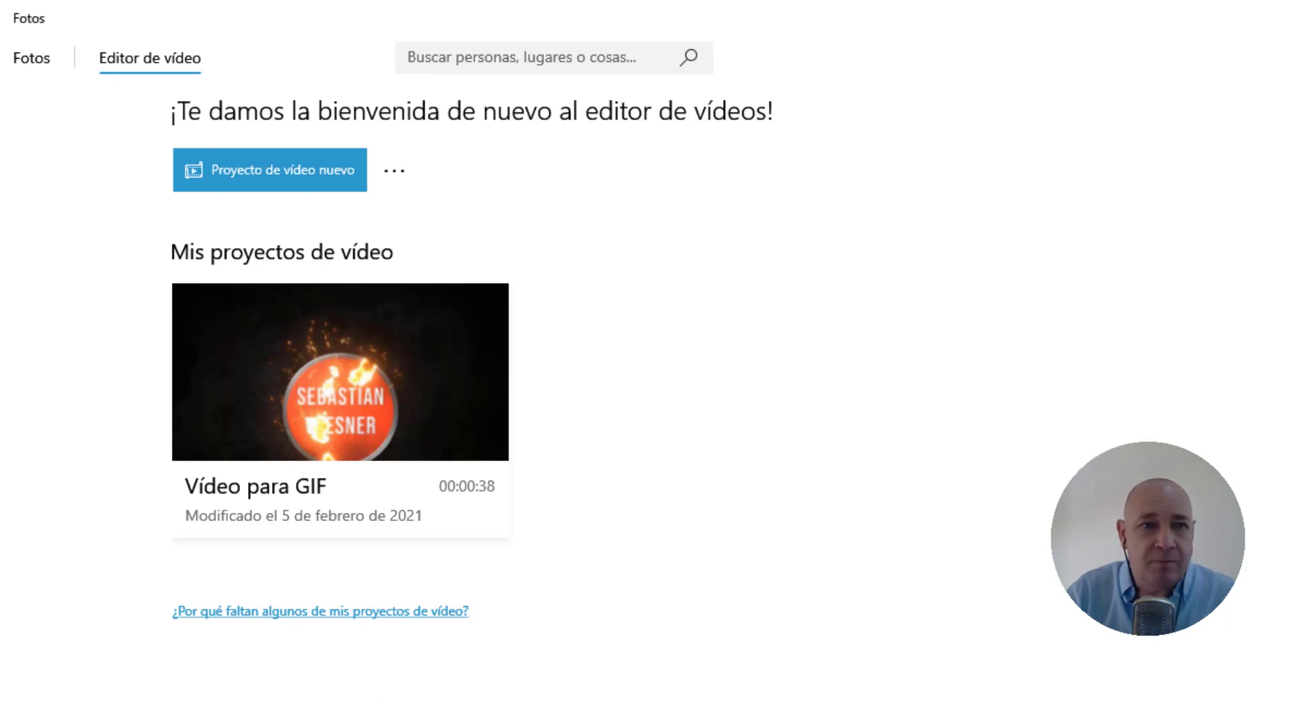
# Create a new video project named "GIF para YT"
pyautogui.click(294, 183)
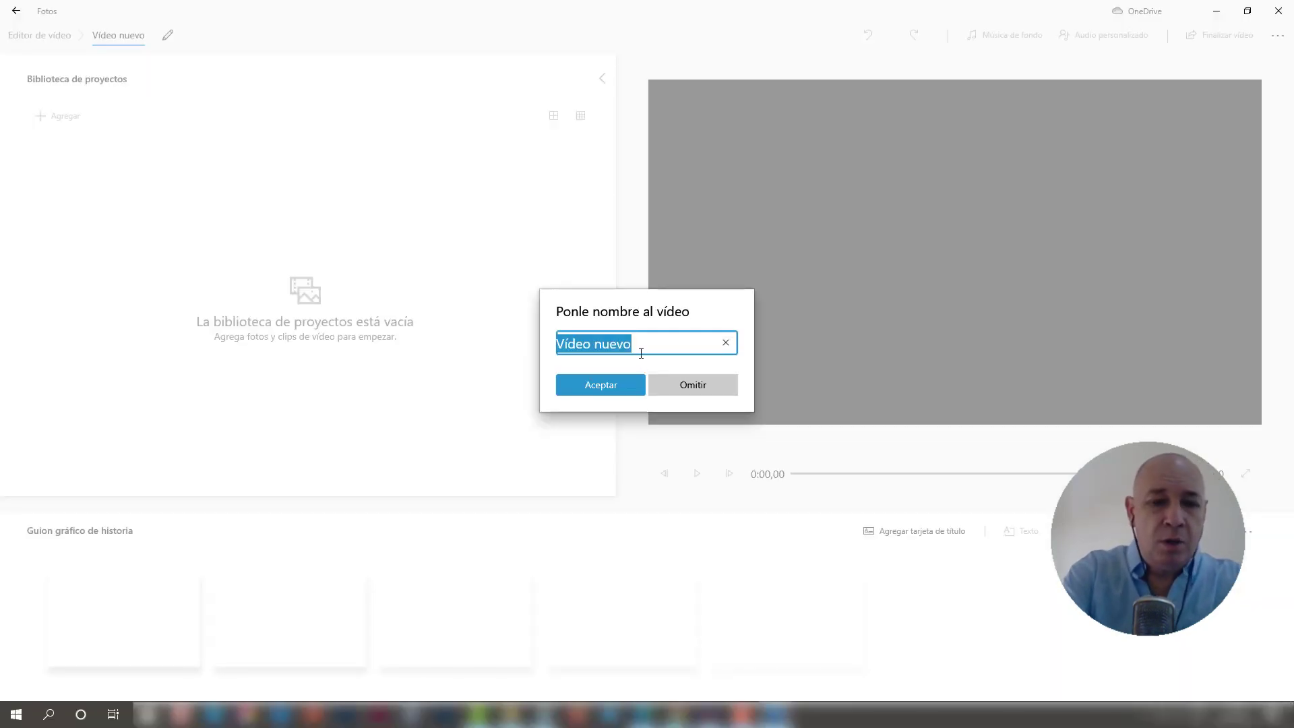
pyautogui.write('GIF para Y')
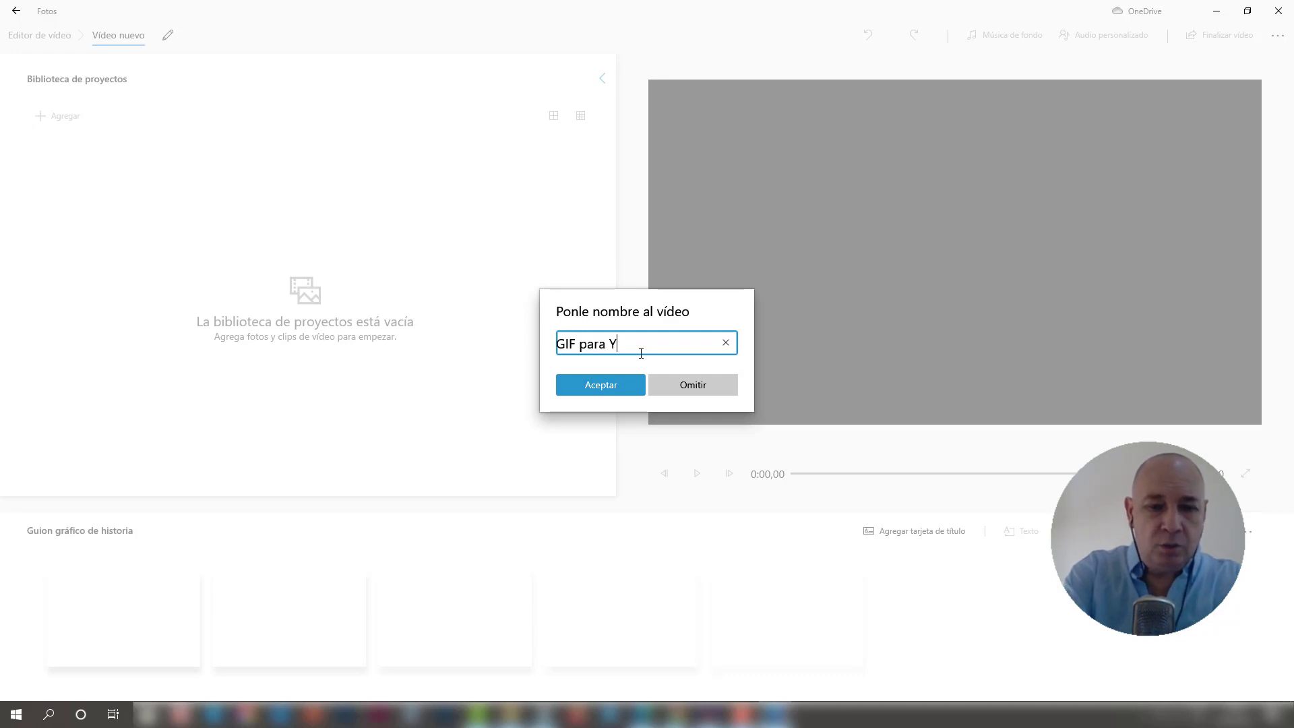
pyautogui.write('T')
pyautogui.click(626, 383)
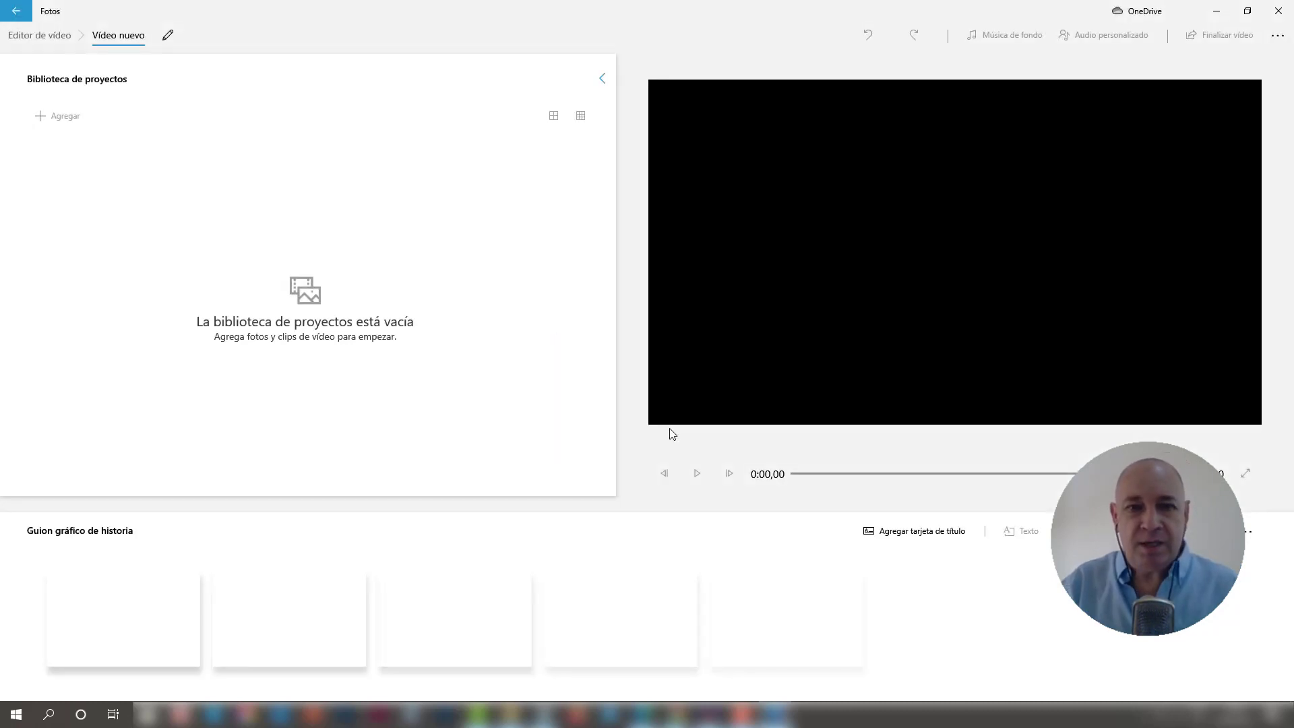
# Import the "Como Crear un CATALOGO DE PRODUCTOS en Facebook" MP4 from this PC and place it in the storyboard's first slot
pyautogui.click(62, 126)
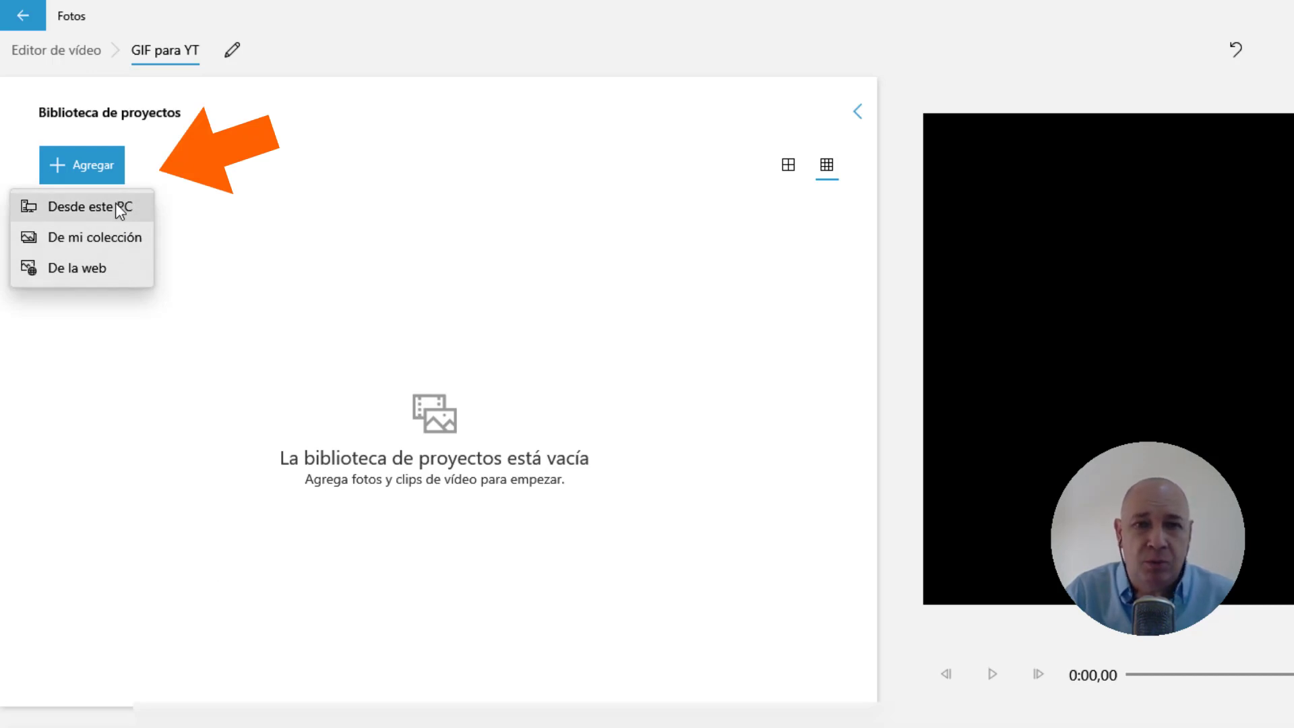
pyautogui.click(115, 202)
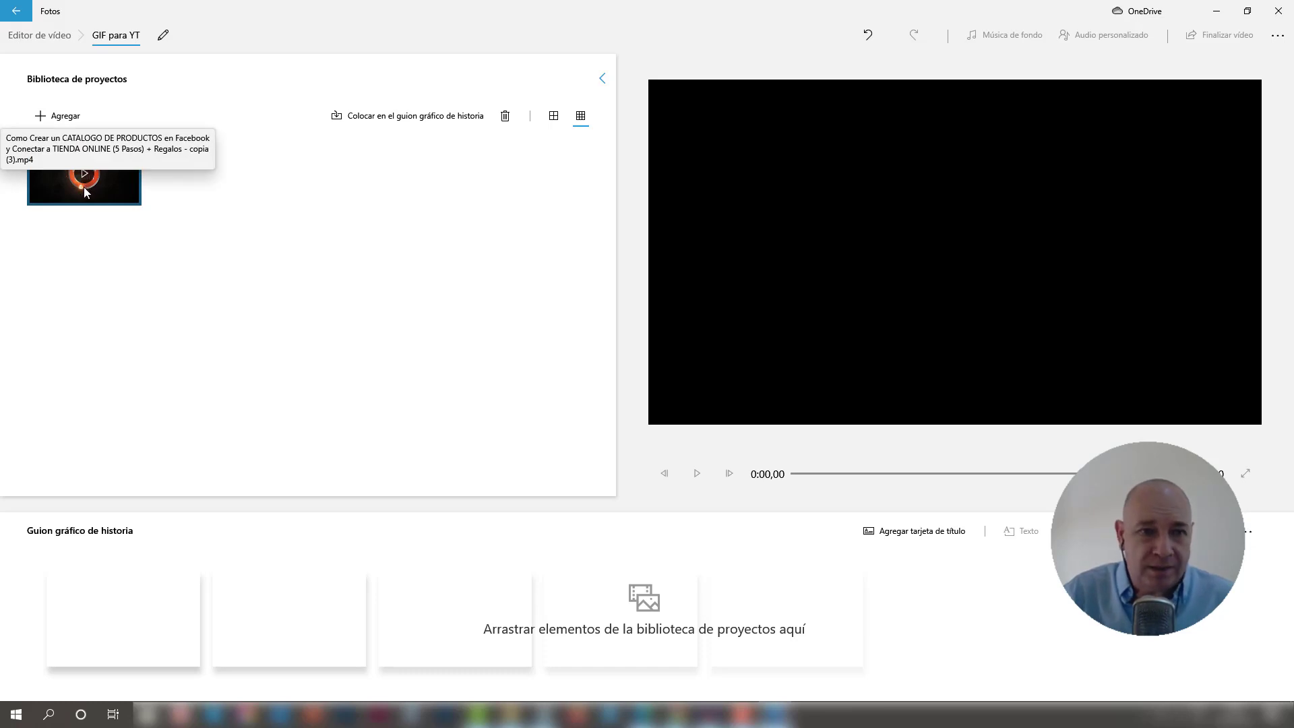
pyautogui.moveTo(84, 188); pyautogui.dragTo(137, 637)
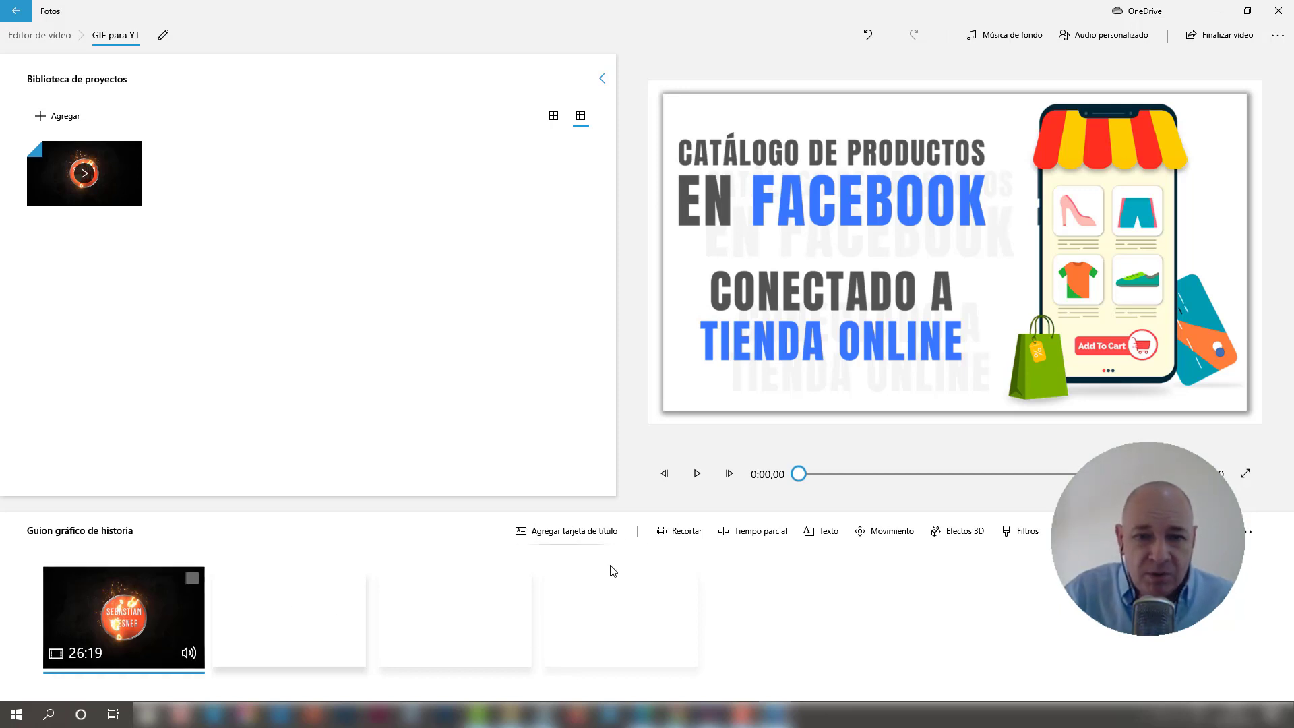
# Trim the storyboard clip to the section from about 18:03,83 to 18:26,86, preview it and apply the trim
pyautogui.click(686, 532)
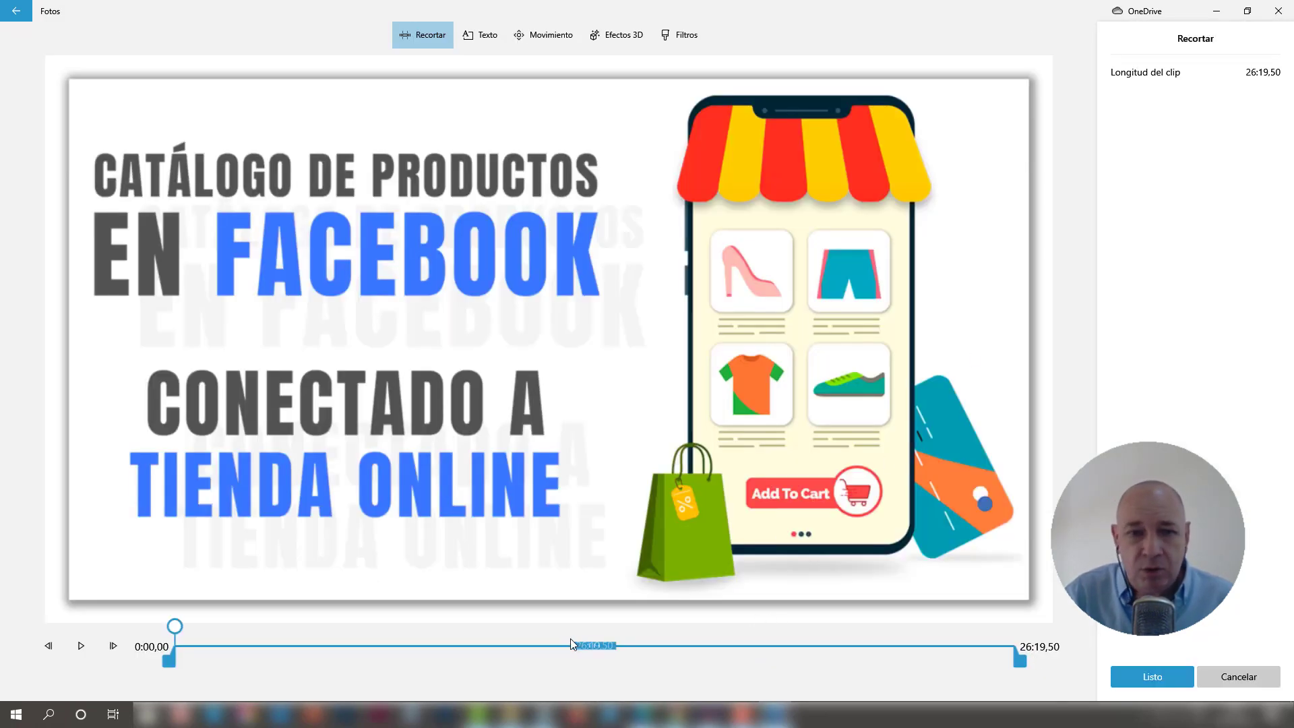
pyautogui.moveTo(169, 664); pyautogui.dragTo(563, 664)
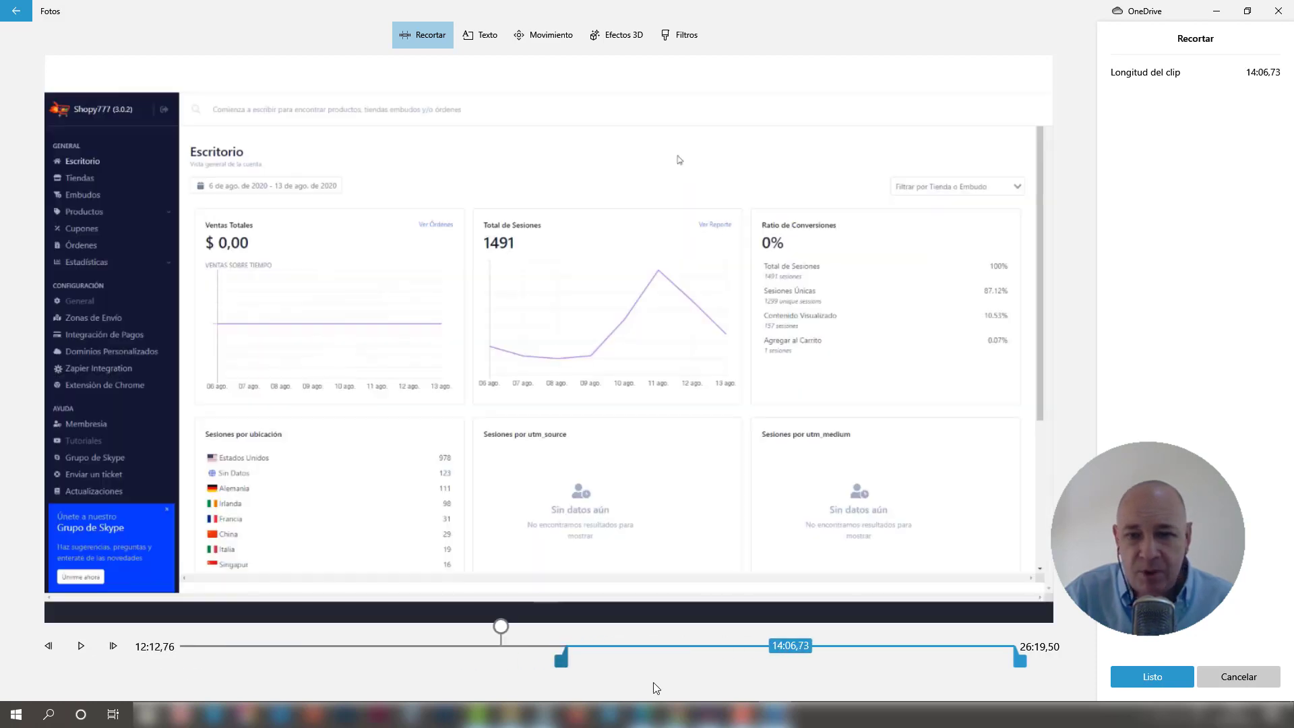
pyautogui.moveTo(653, 682); pyautogui.dragTo(738, 671)
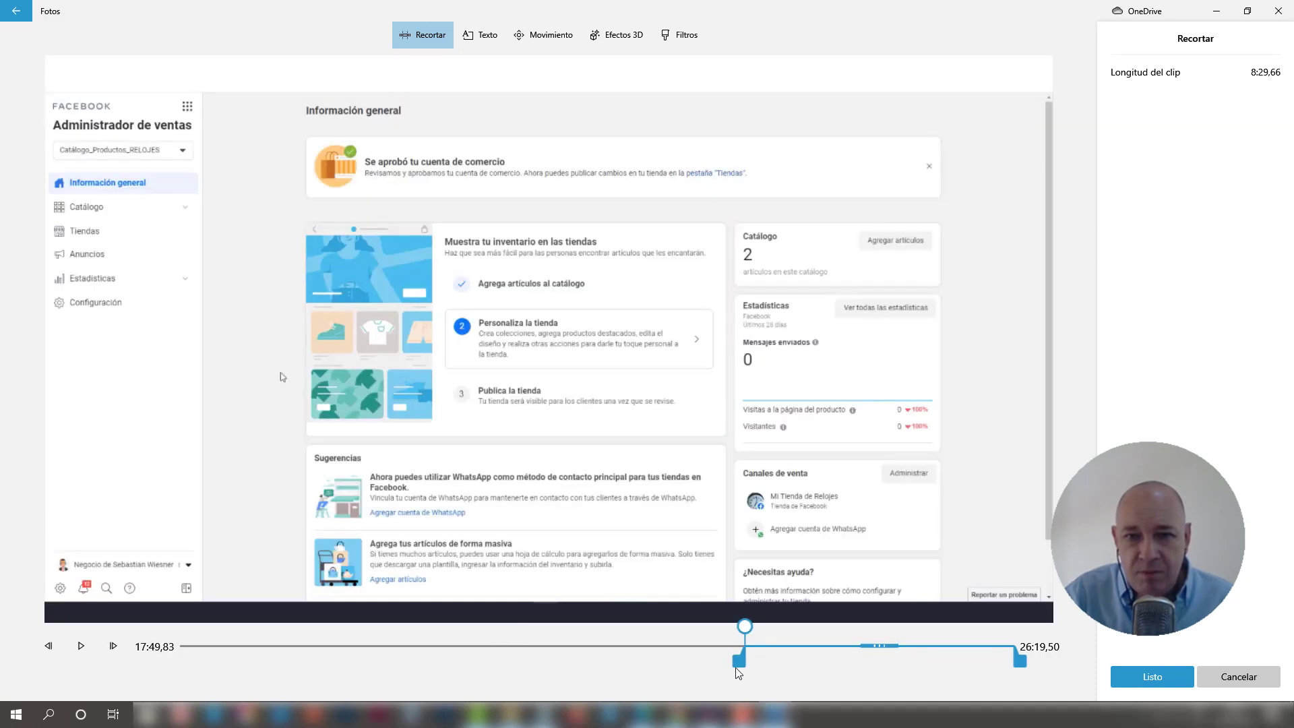
pyautogui.moveTo(1019, 663); pyautogui.dragTo(736, 664)
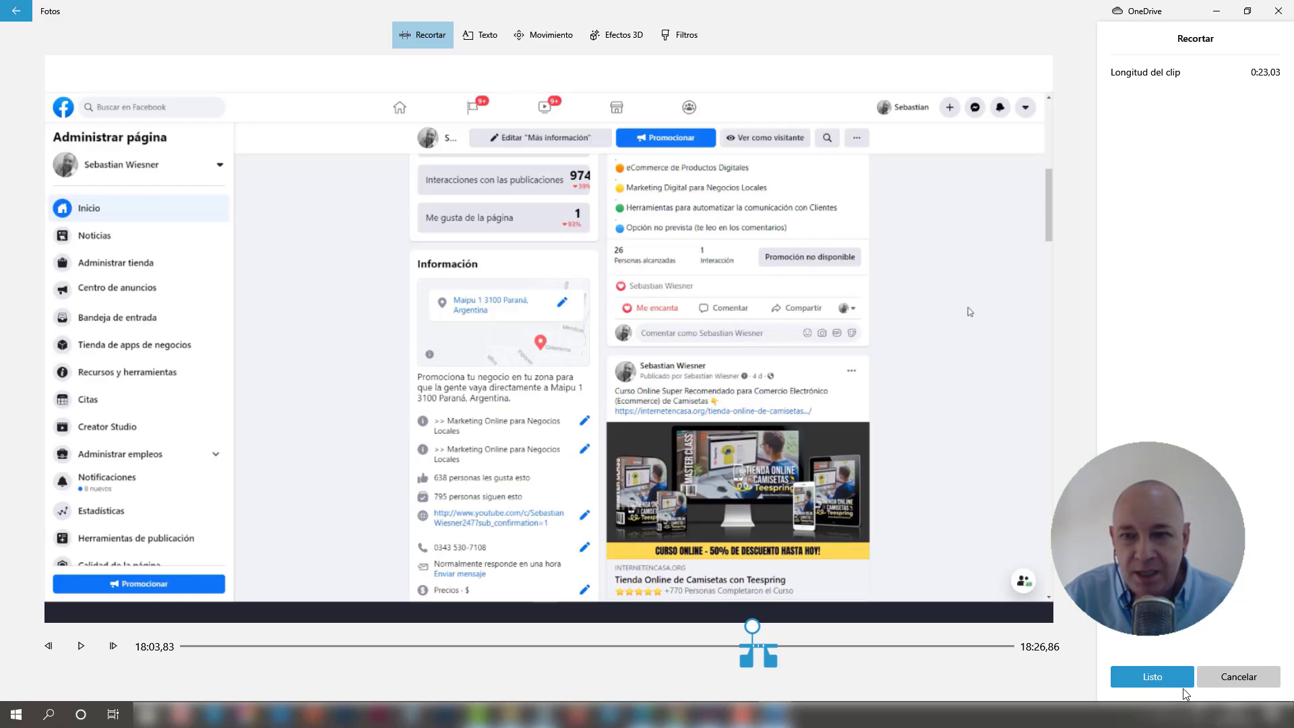
pyautogui.click(81, 647)
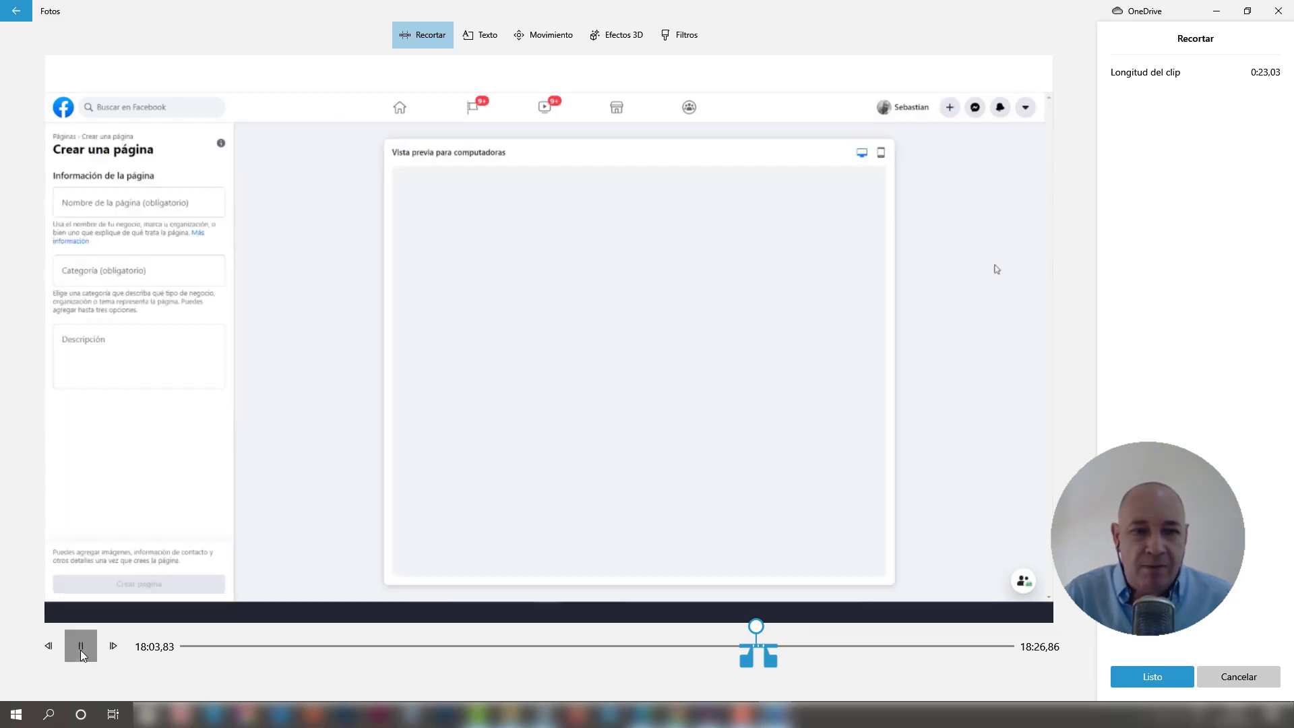
pyautogui.click(81, 649)
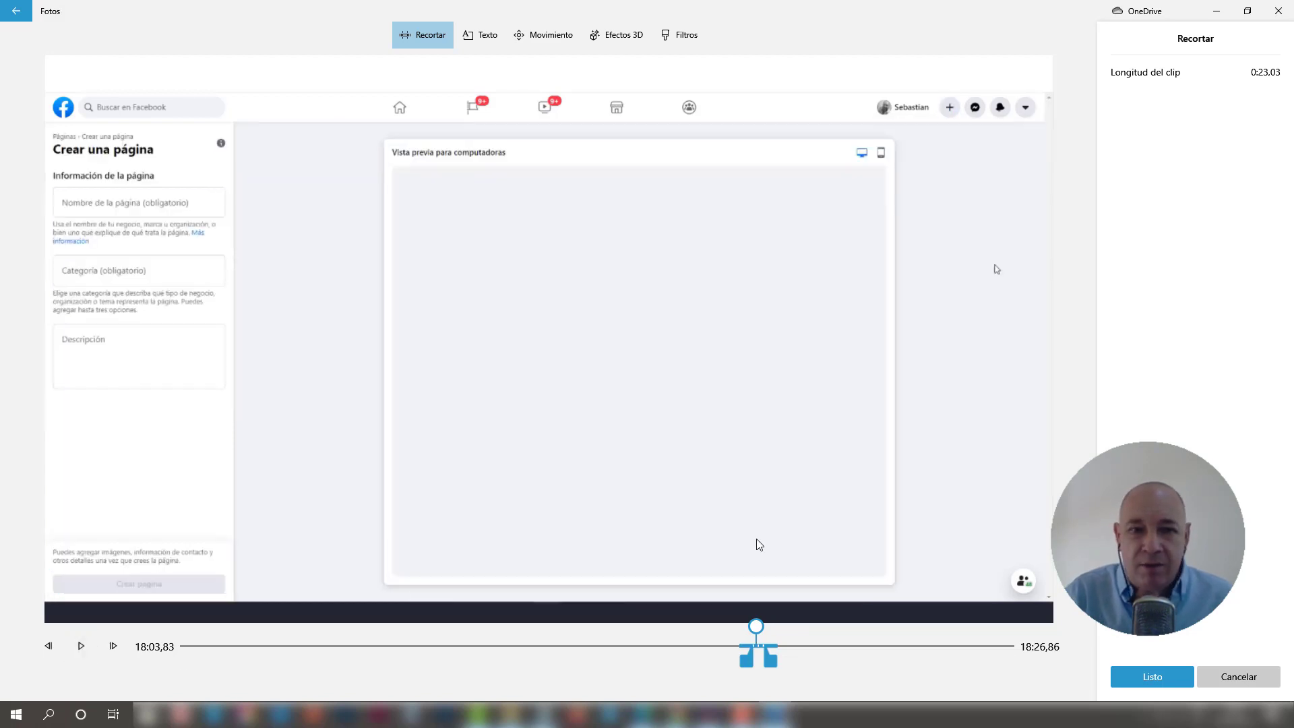
pyautogui.click(1152, 679)
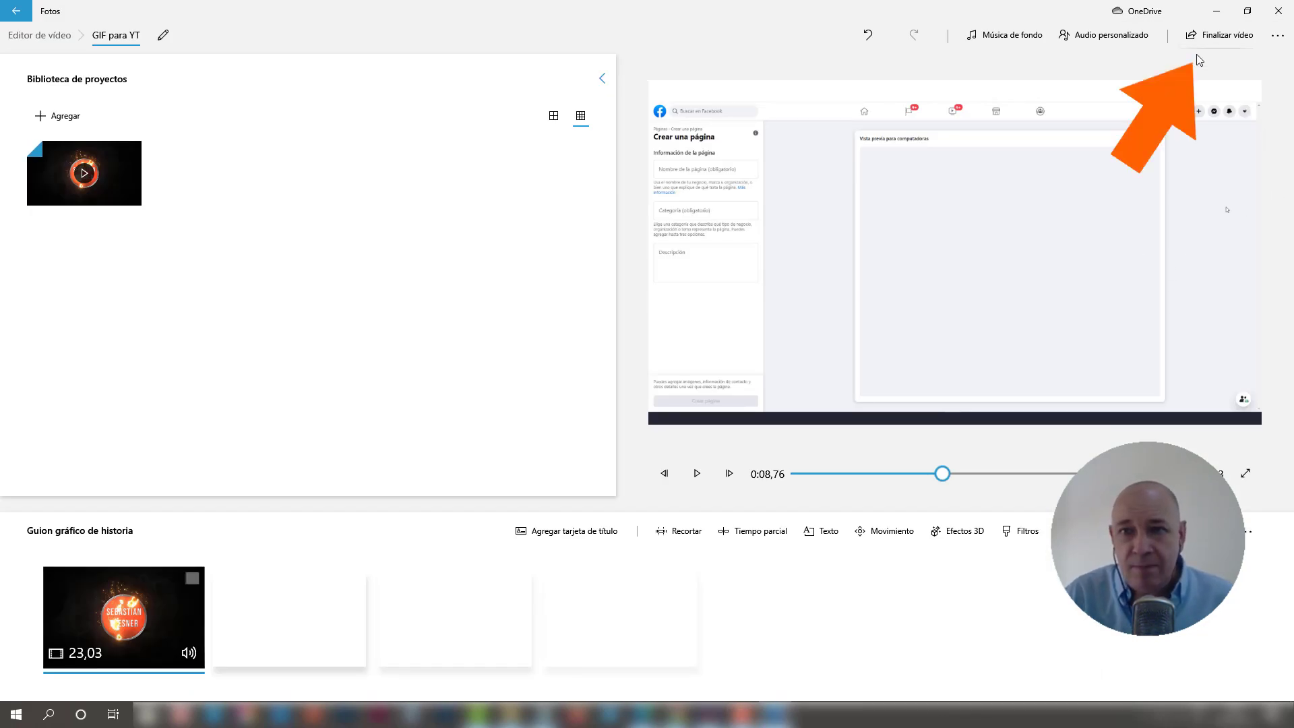
# Export the finished video in Alta 1080p quality as "GIF para YT.mp4" and close its playback window
pyautogui.click(1228, 42)
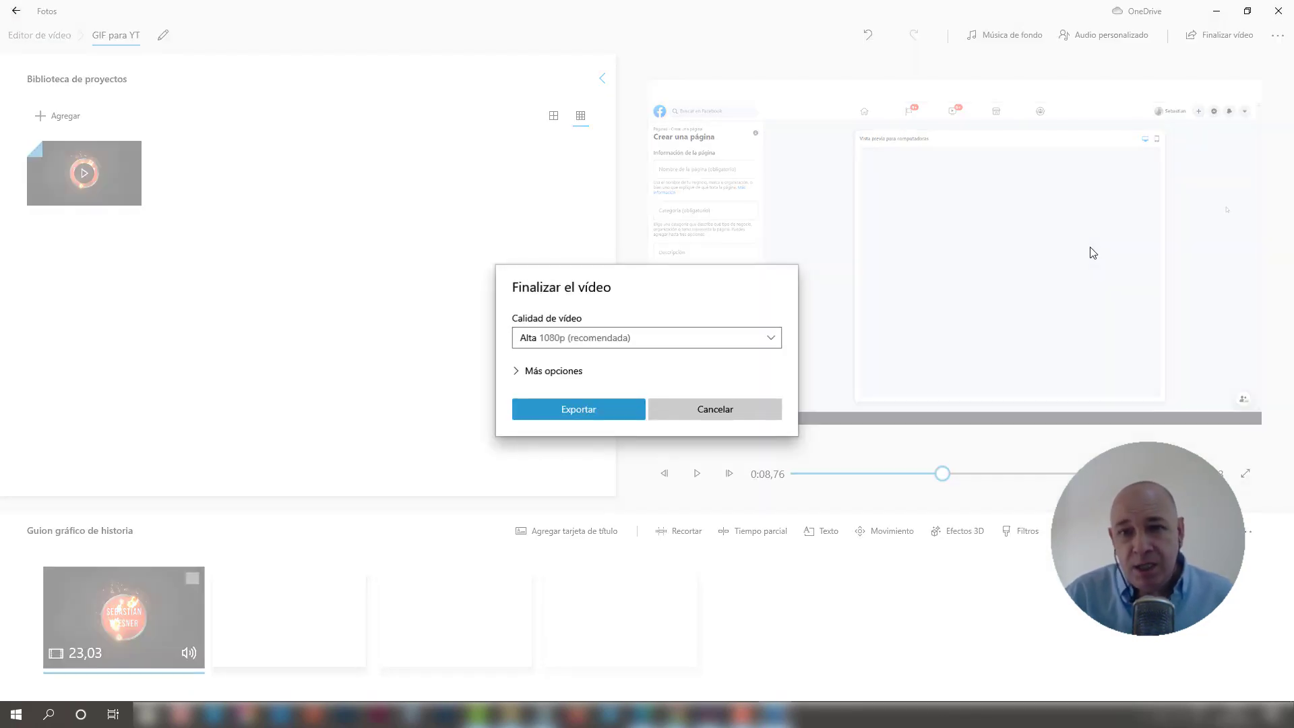
pyautogui.click(584, 340)
pyautogui.click(600, 340)
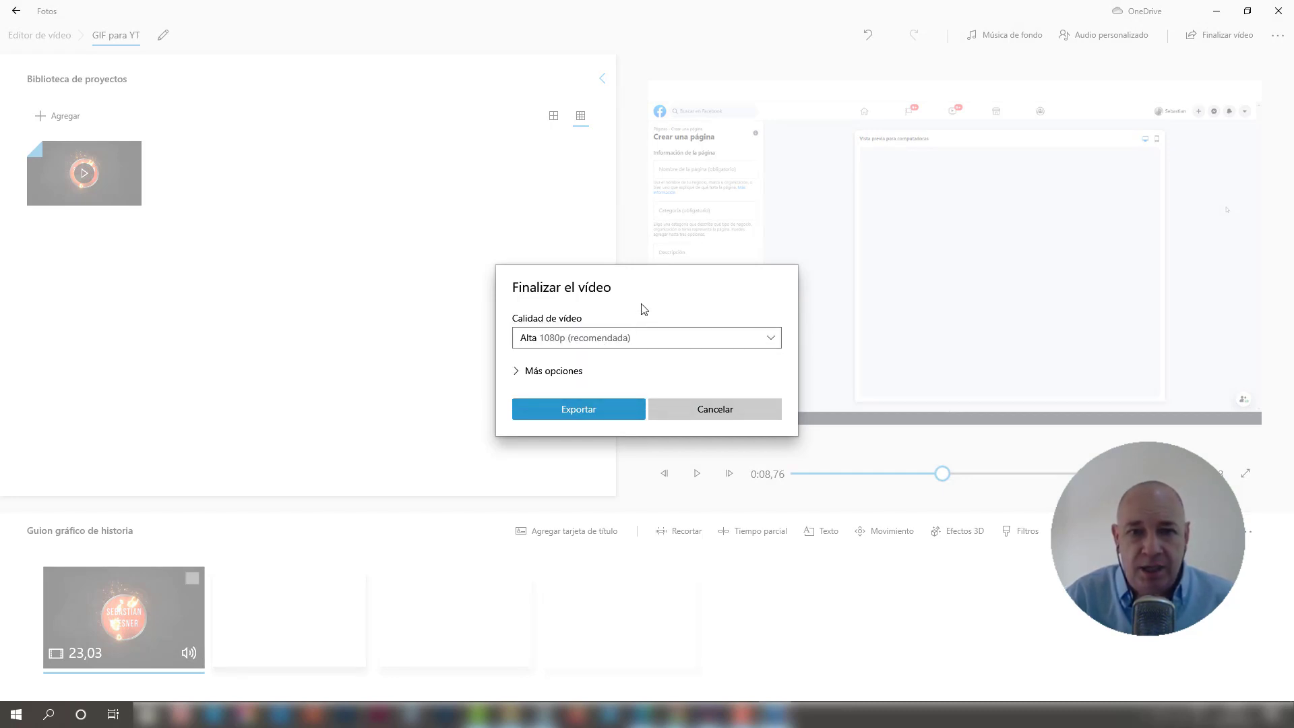
pyautogui.click(591, 411)
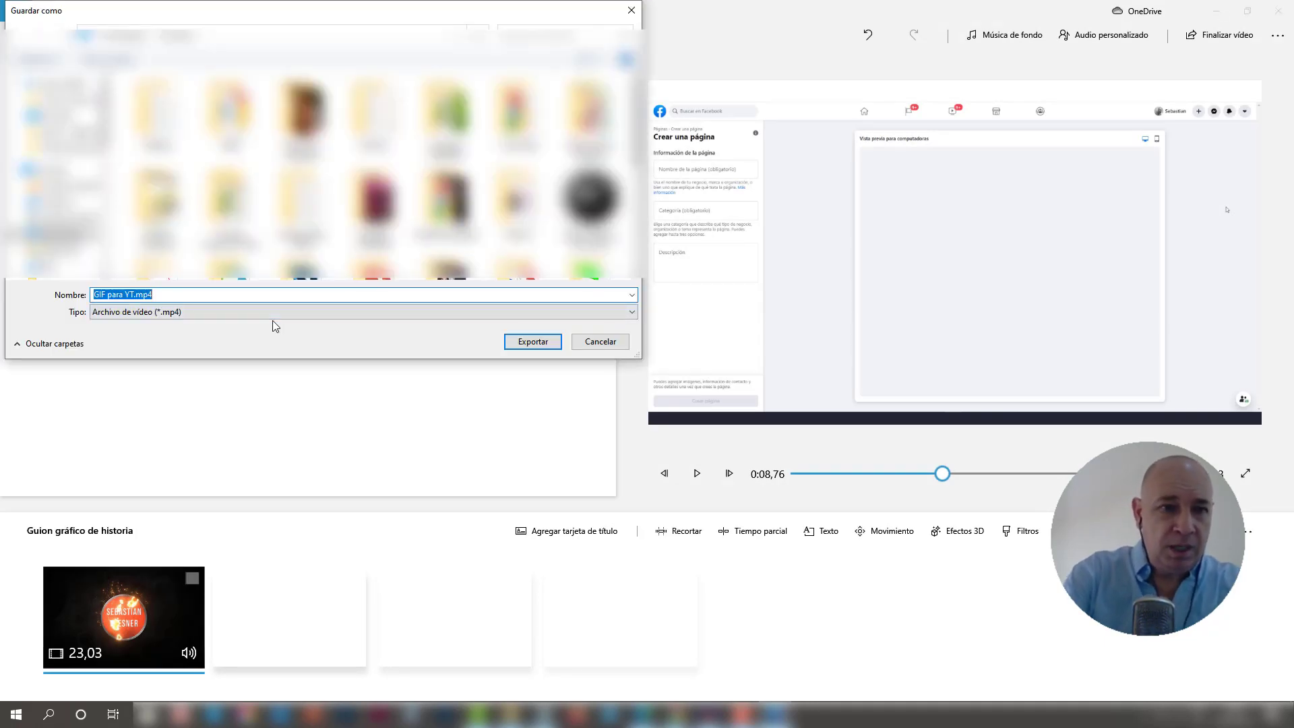
pyautogui.click(540, 346)
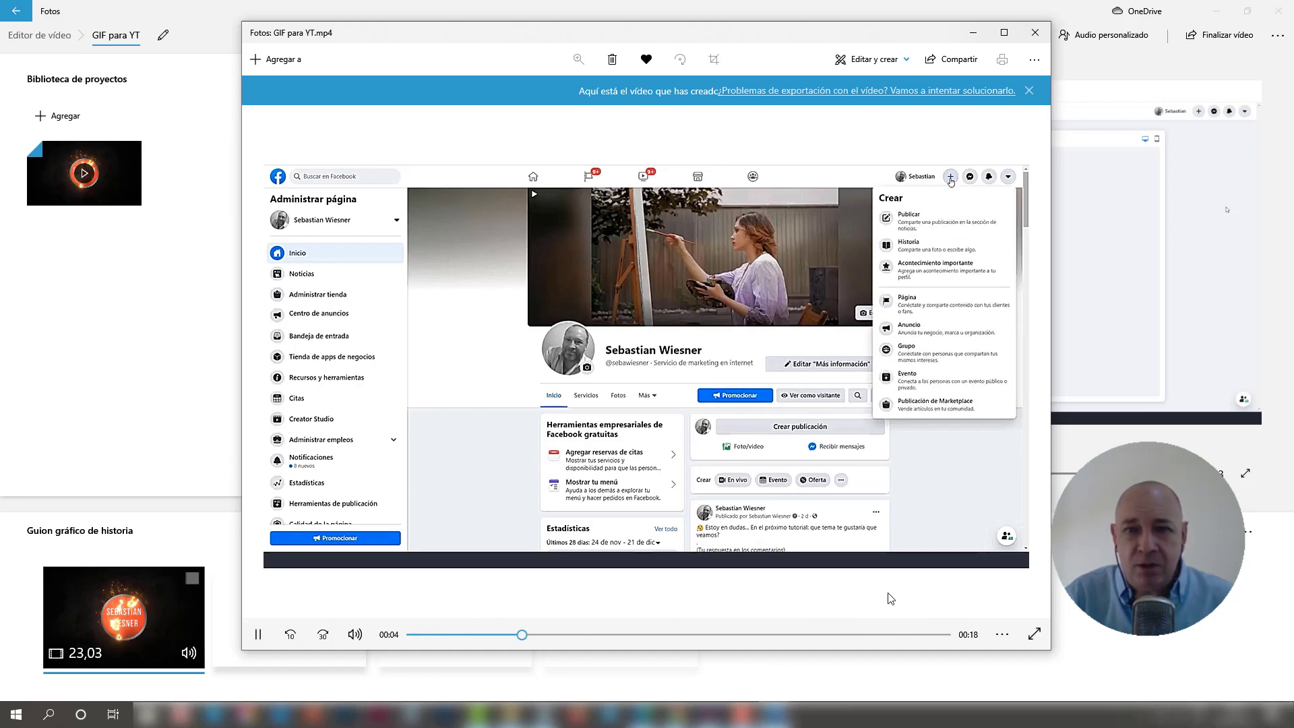
pyautogui.click(1035, 33)
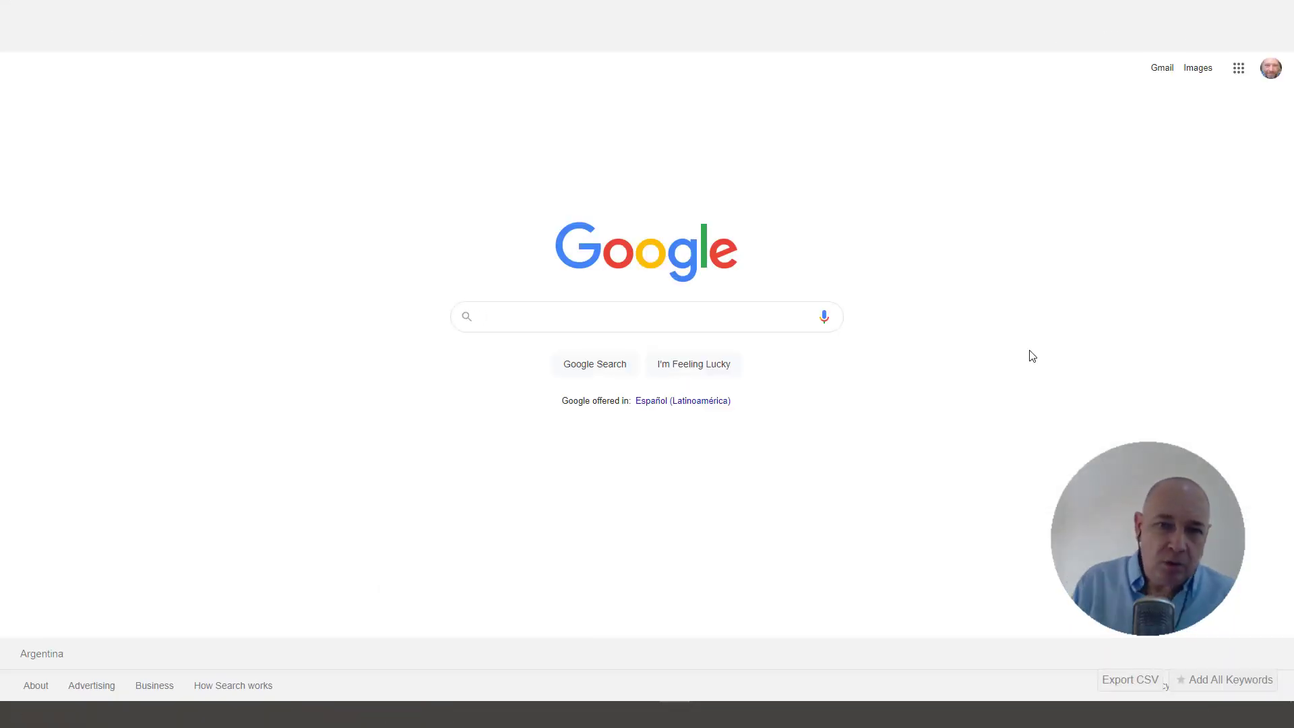
# Switch to Google in the browser, search for "canva.com" and open the Canva home page
pyautogui.write('ca')
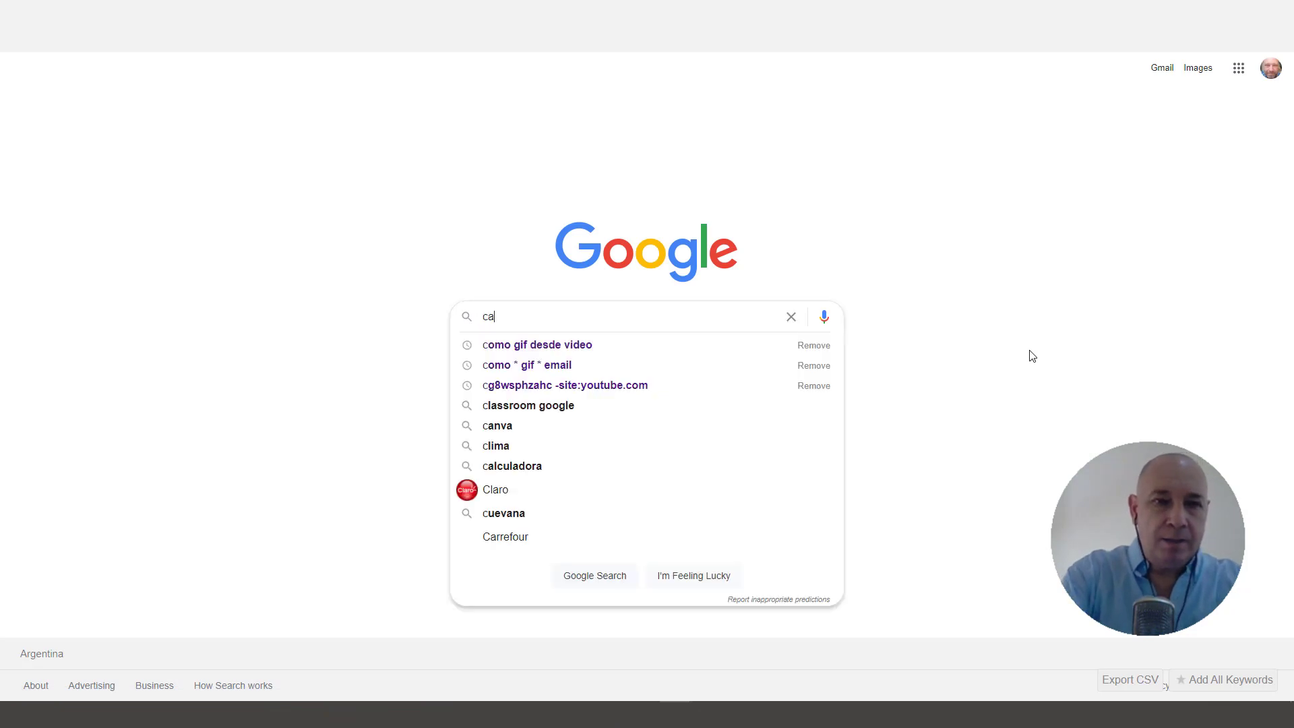
pyautogui.write('nva.com')
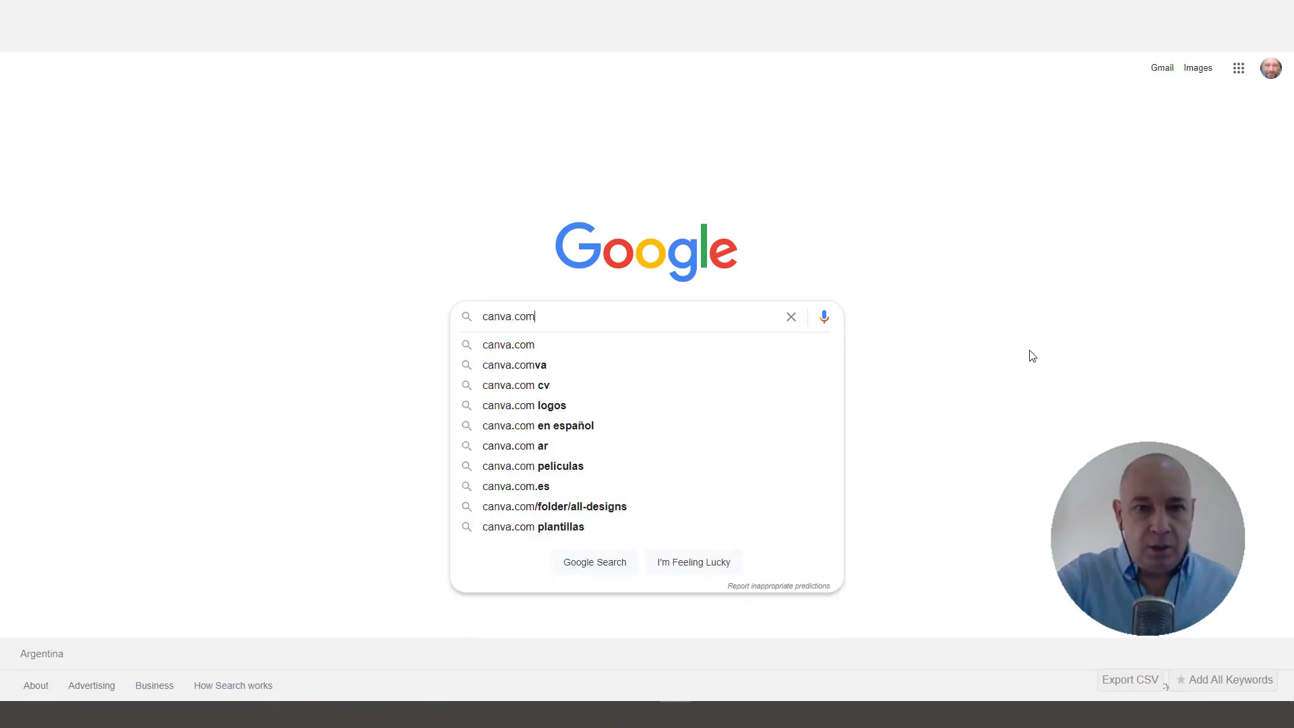
pyautogui.press('Return')
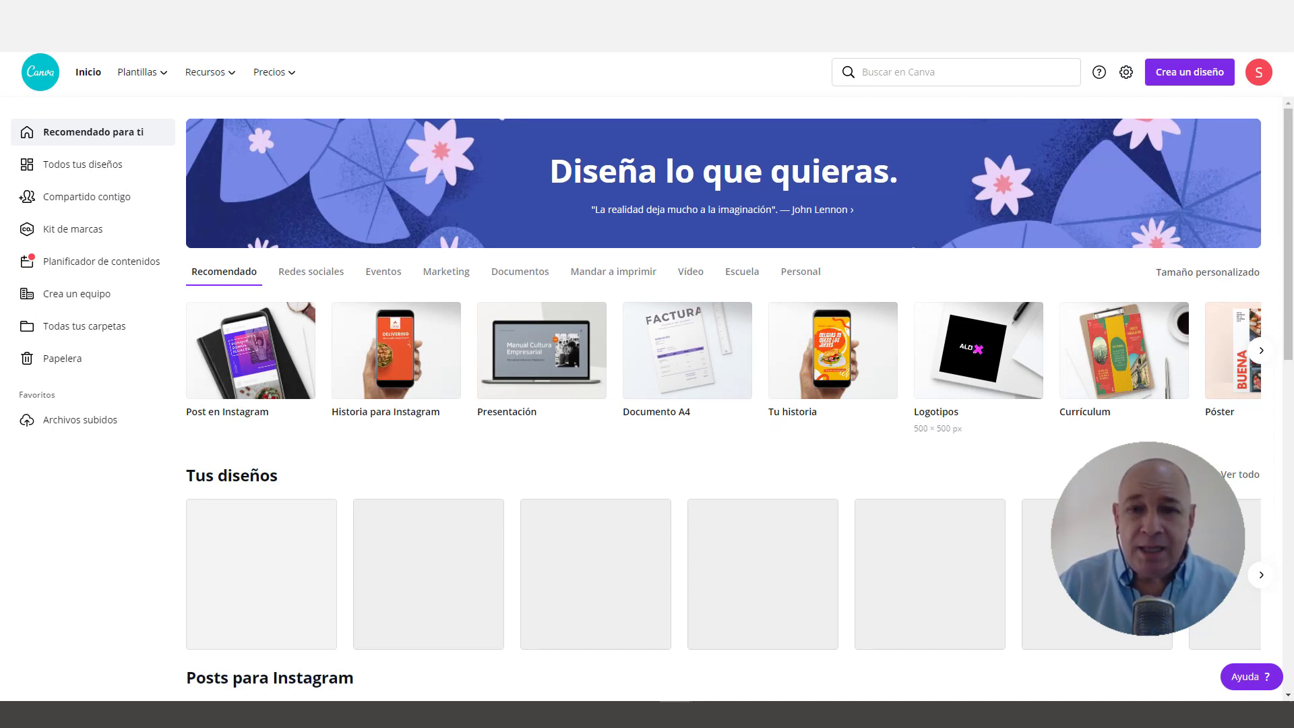
# Create a new Presentación (16:9) design and add "Video para GIF corto.mp4" from the desktop to its page
pyautogui.click(562, 386)
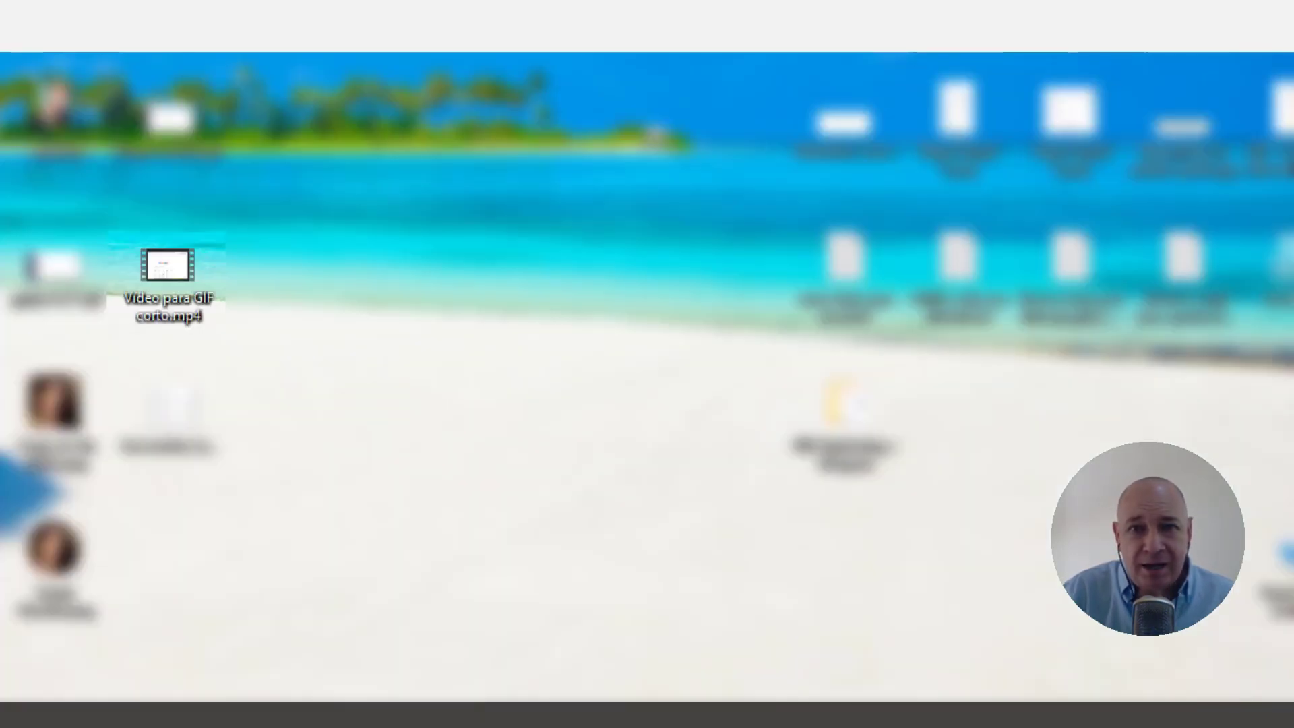
pyautogui.moveTo(168, 269); pyautogui.dragTo(517, 214)
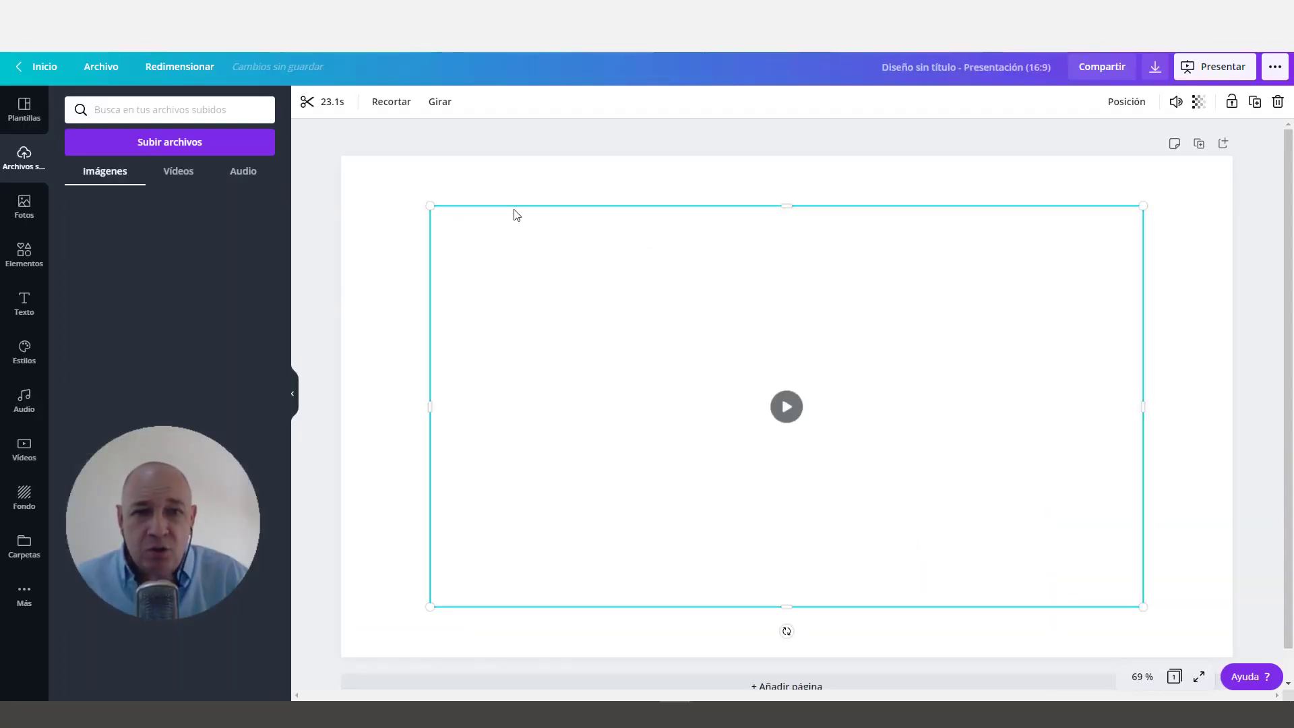
pyautogui.click(786, 407)
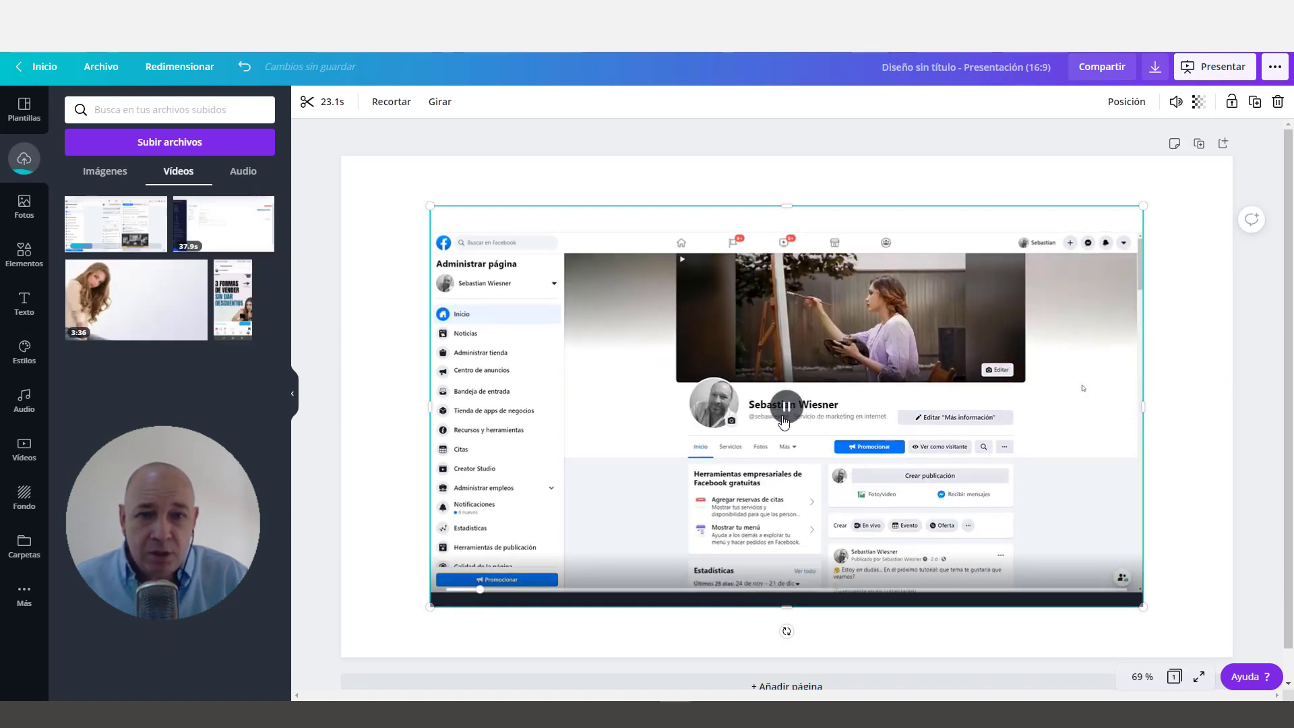
# Shrink the video to about 1266 × 712 and align it with the upper-left corner of the page
pyautogui.moveTo(985, 417); pyautogui.dragTo(896, 367)
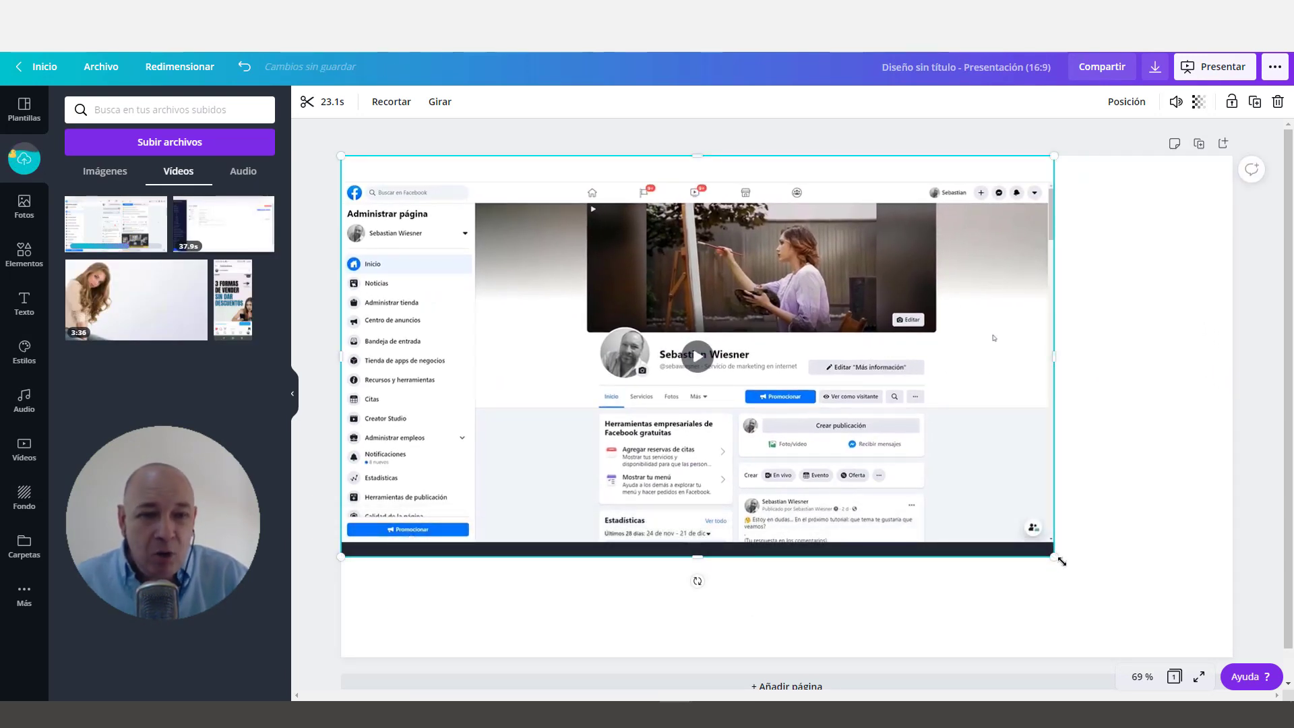
pyautogui.moveTo(1062, 562); pyautogui.dragTo(936, 491)
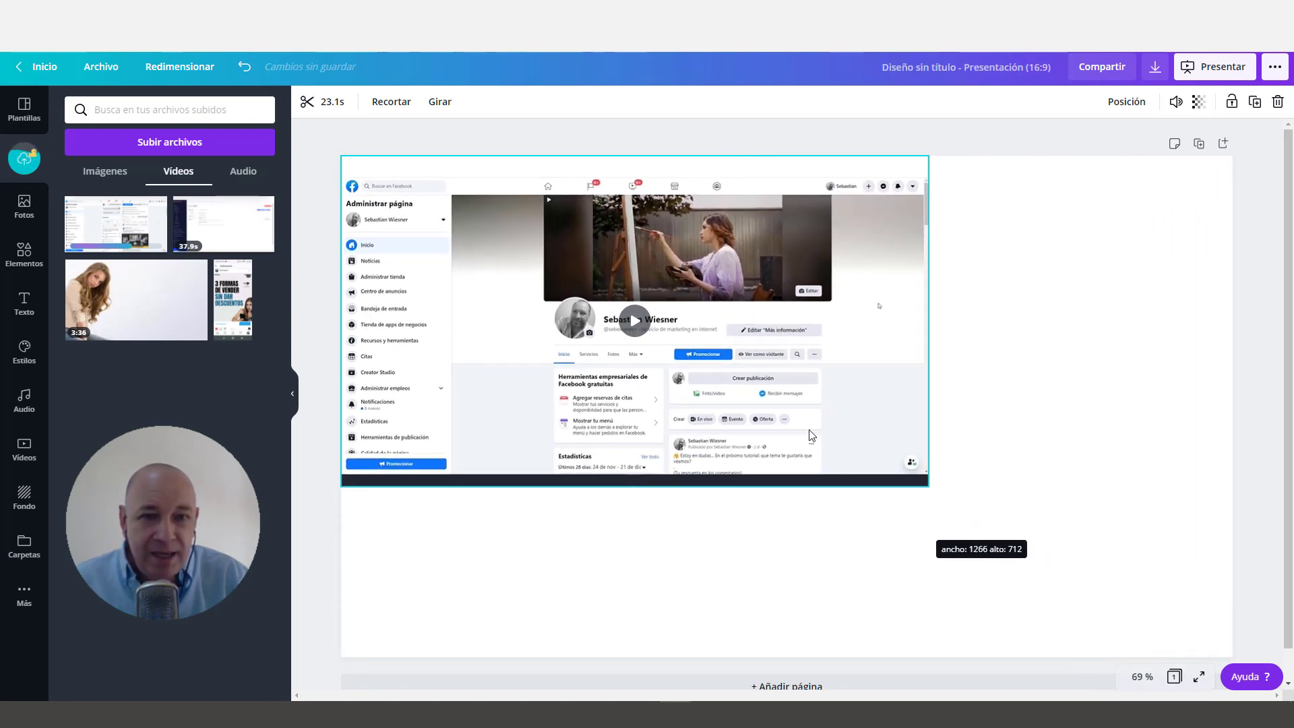
pyautogui.moveTo(812, 436); pyautogui.dragTo(931, 486)
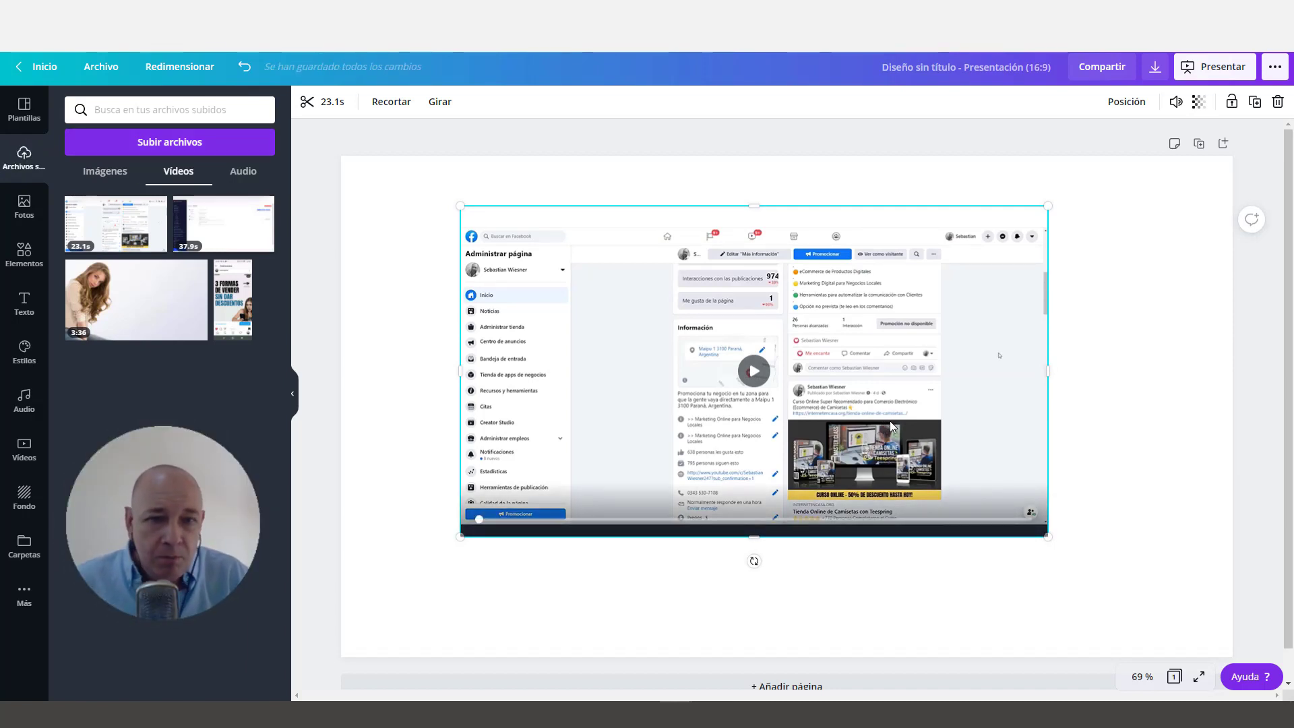
pyautogui.moveTo(887, 420); pyautogui.dragTo(770, 369)
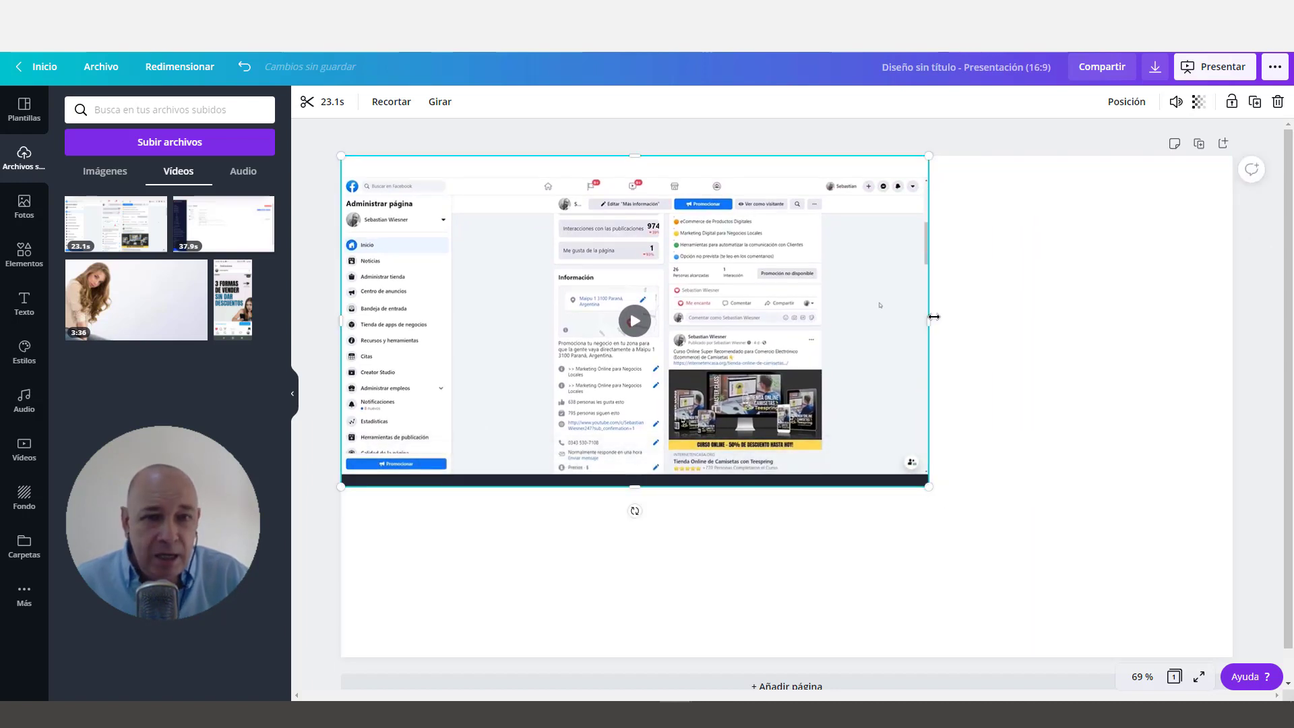
# Enlarge the video to 1920 × 1080 so it fills the whole page, and play it back as a check
pyautogui.moveTo(929, 486); pyautogui.dragTo(1243, 647)
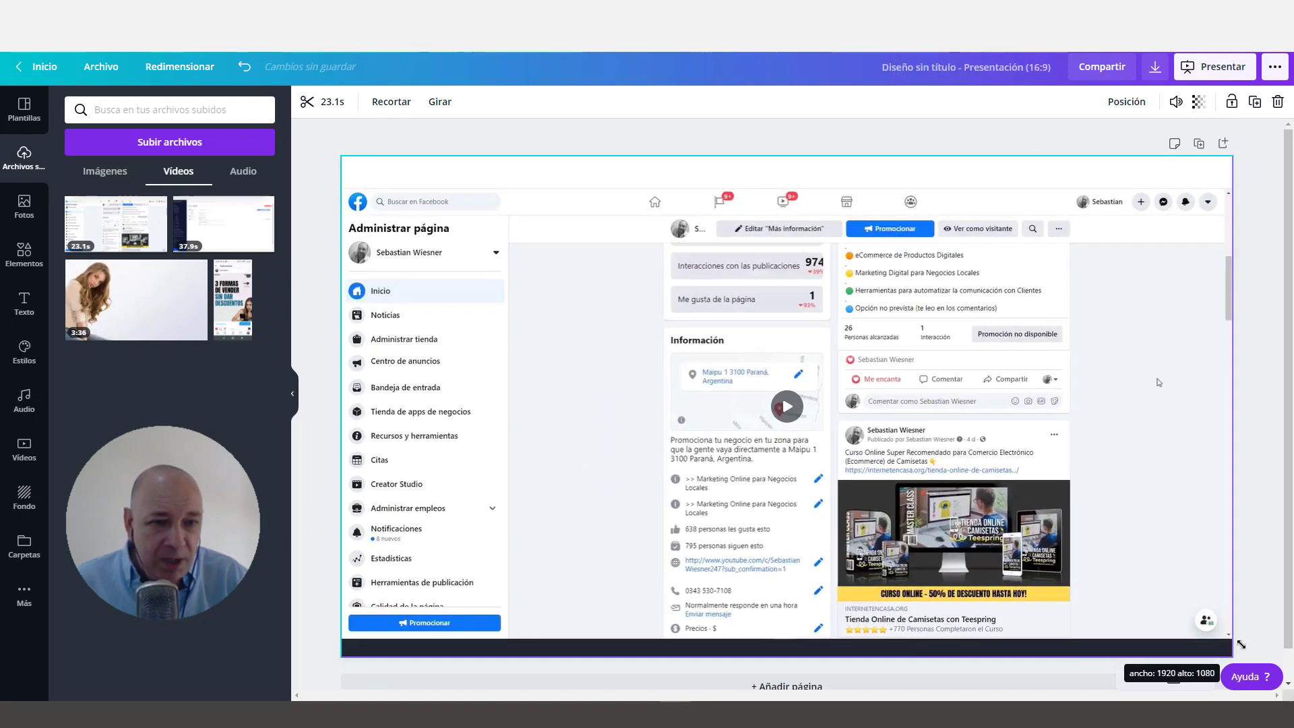
pyautogui.click(1260, 378)
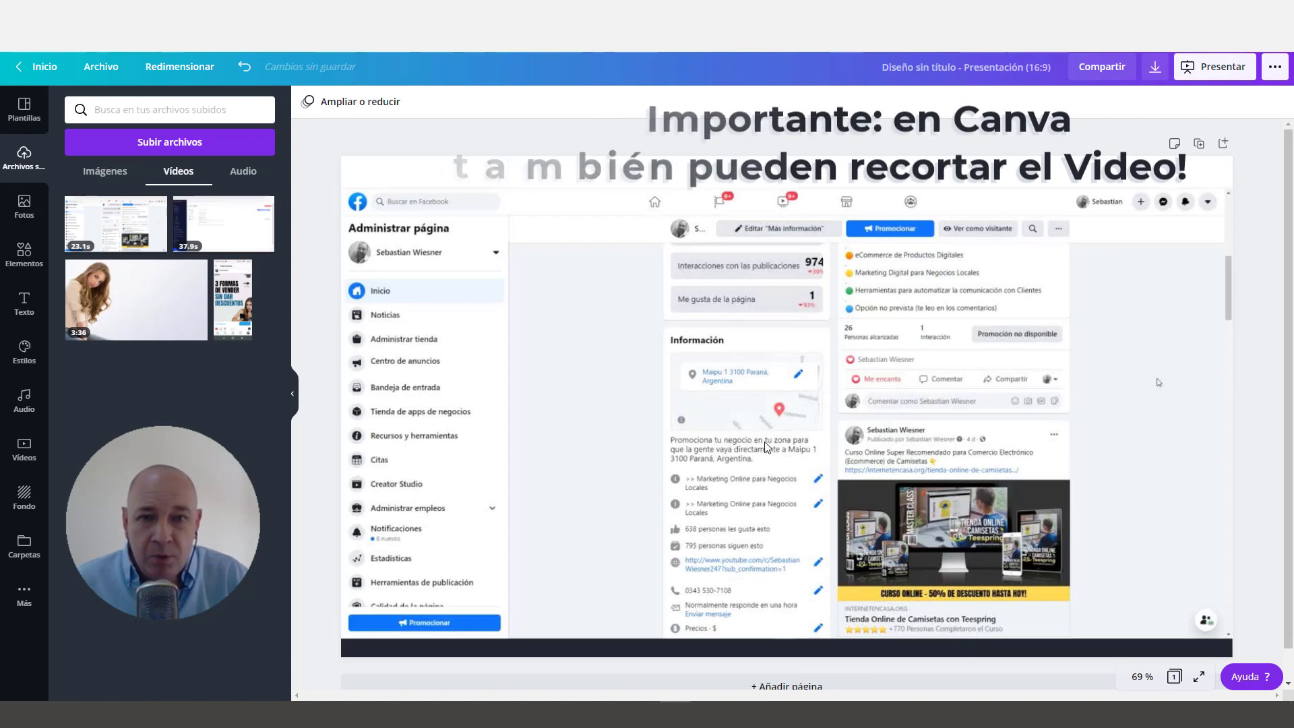
pyautogui.click(900, 562)
pyautogui.click(787, 406)
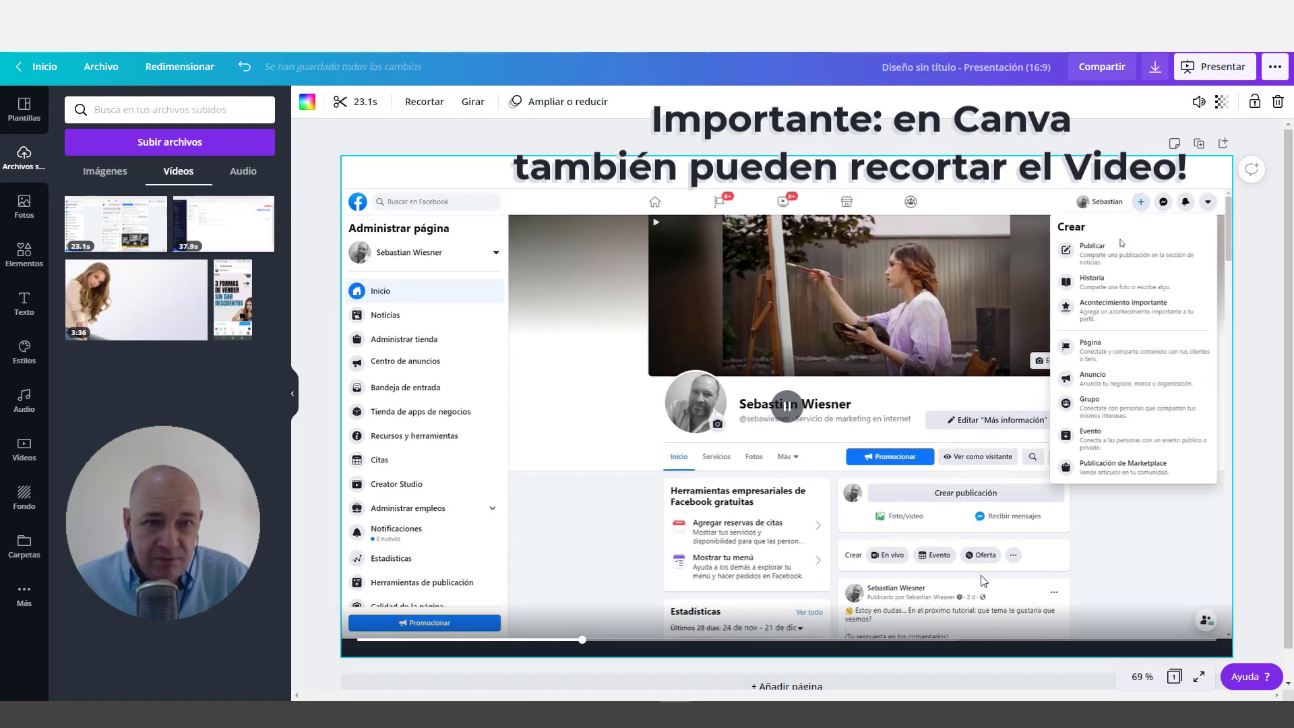
pyautogui.click(1258, 436)
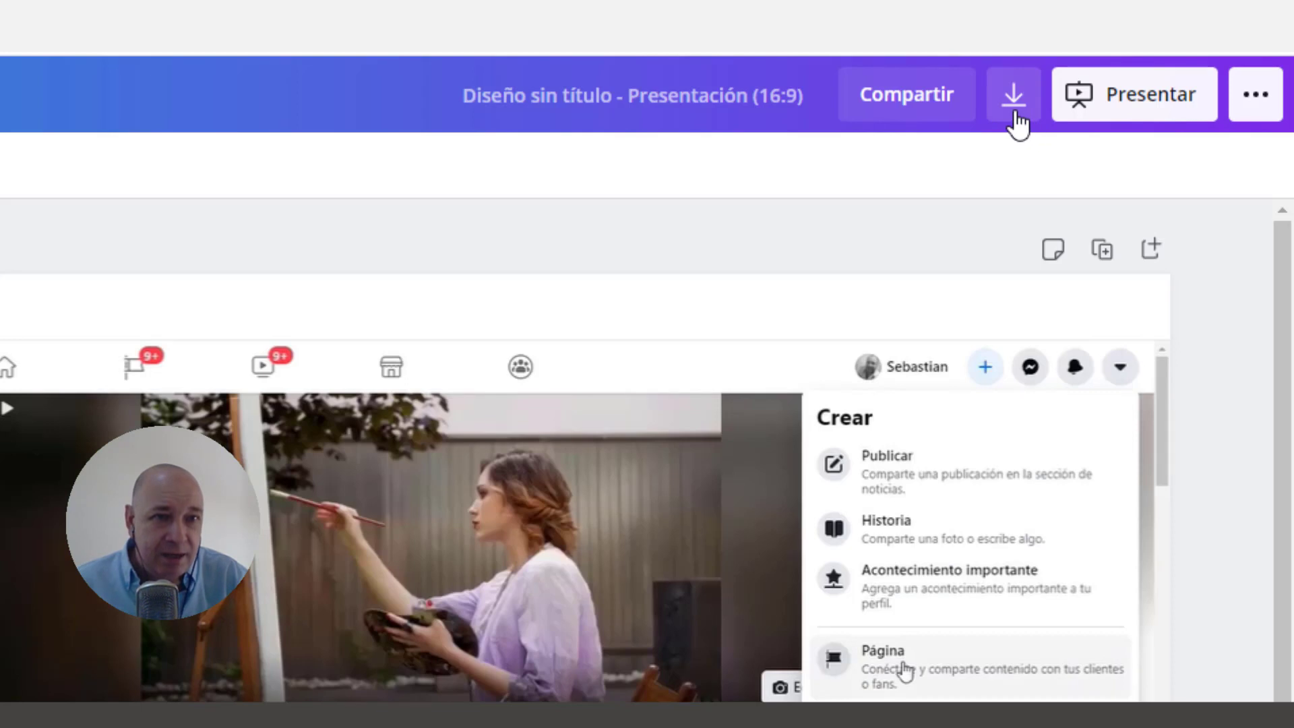
# Download the design as a GIF file
pyautogui.click(1014, 116)
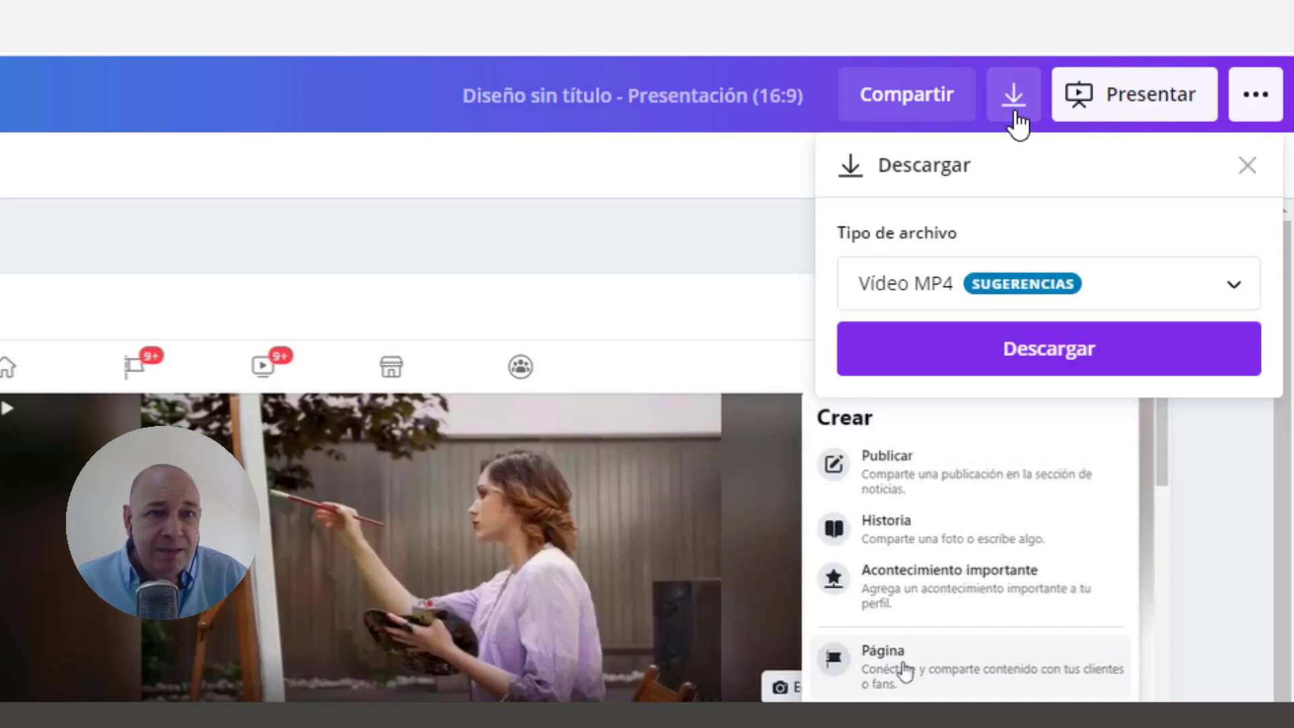
pyautogui.click(1230, 294)
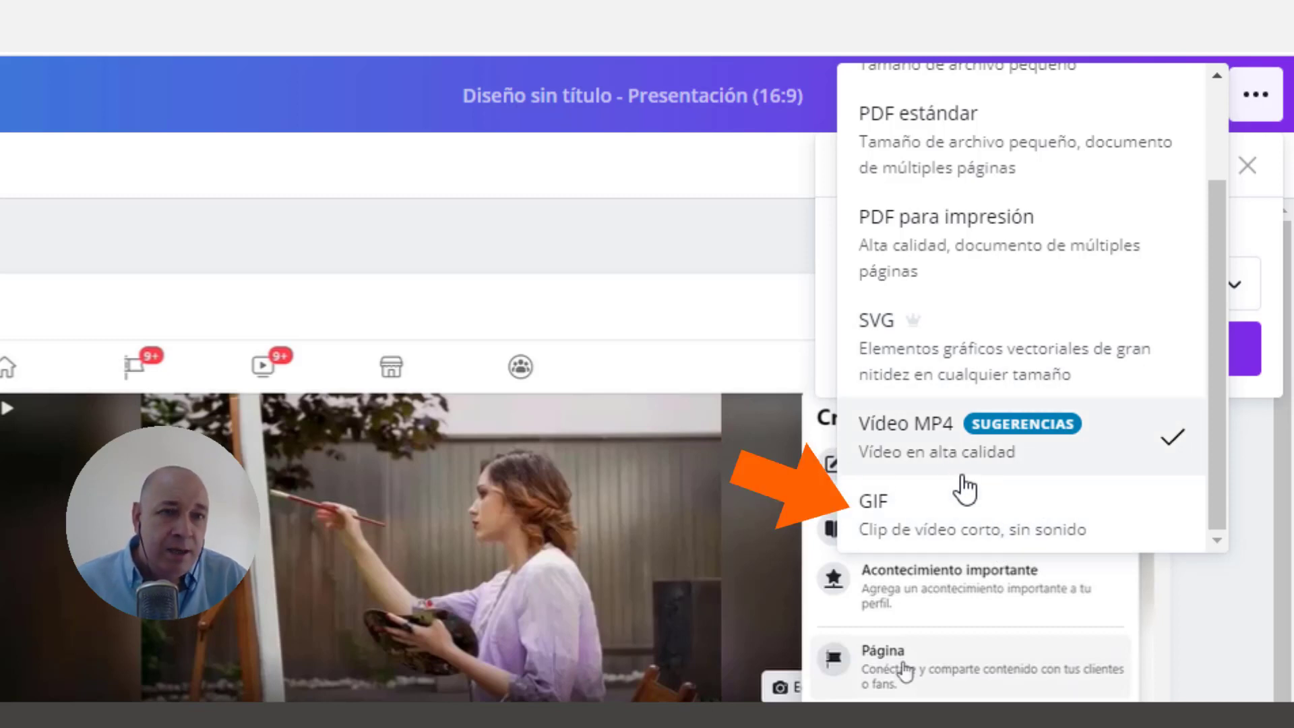
pyautogui.click(948, 534)
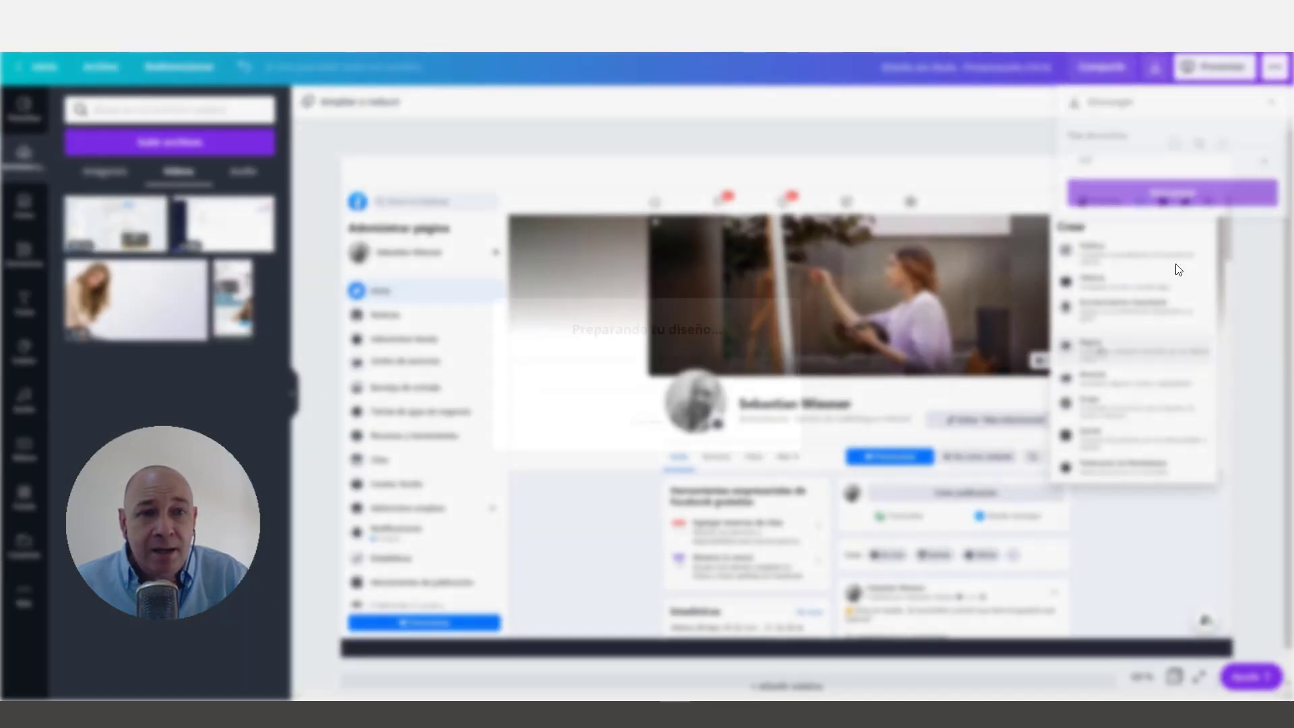
pyautogui.click(1052, 354)
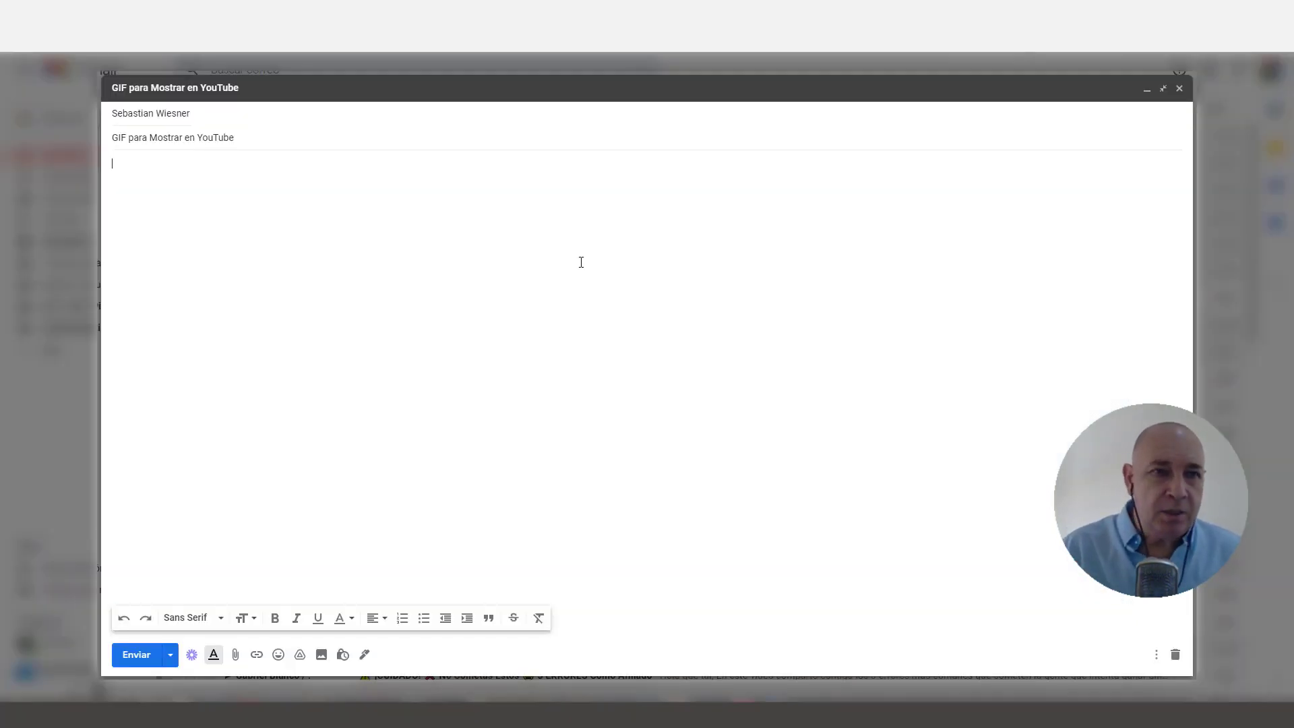
# Switch to Gmail and write the greeting "Hola !" in the body of the "GIF para Mostrar en YouTube" draft
pyautogui.click(741, 244)
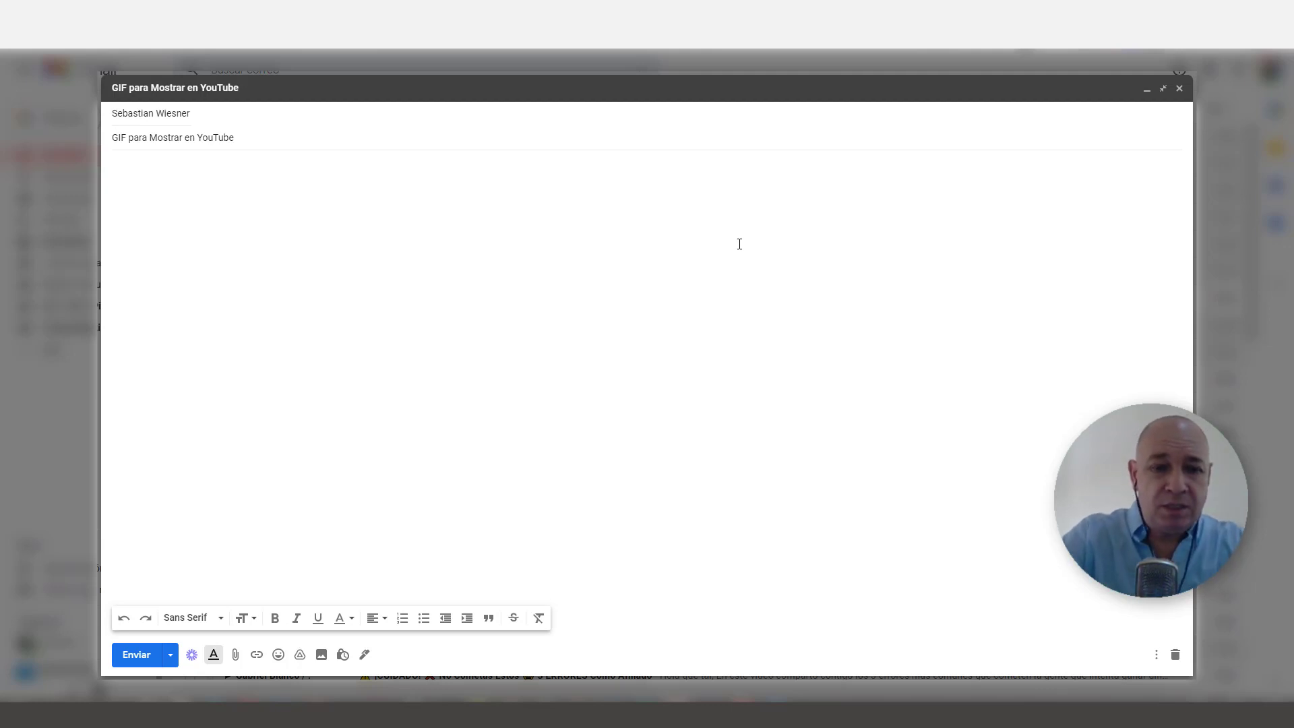
pyautogui.write('HOla')
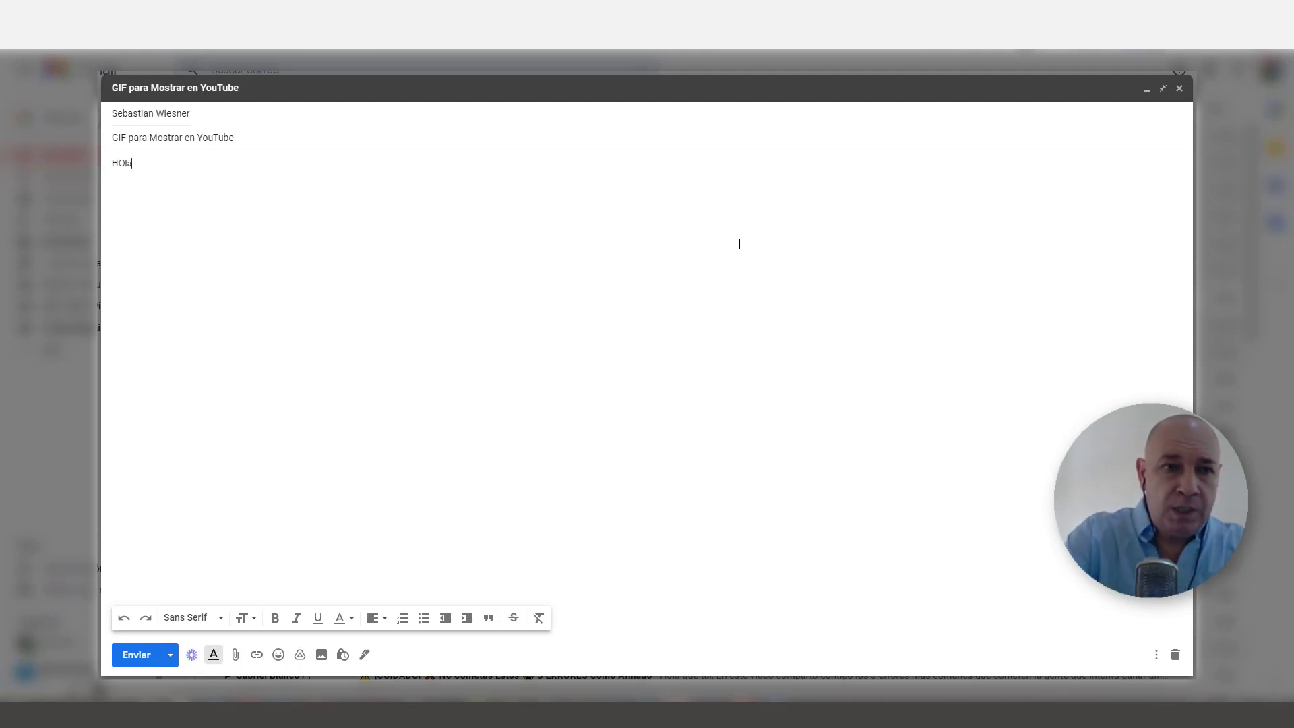
pyautogui.press('BackSpace')
pyautogui.press('BackSpace')
pyautogui.press('BackSpace')
pyautogui.write('ola !')
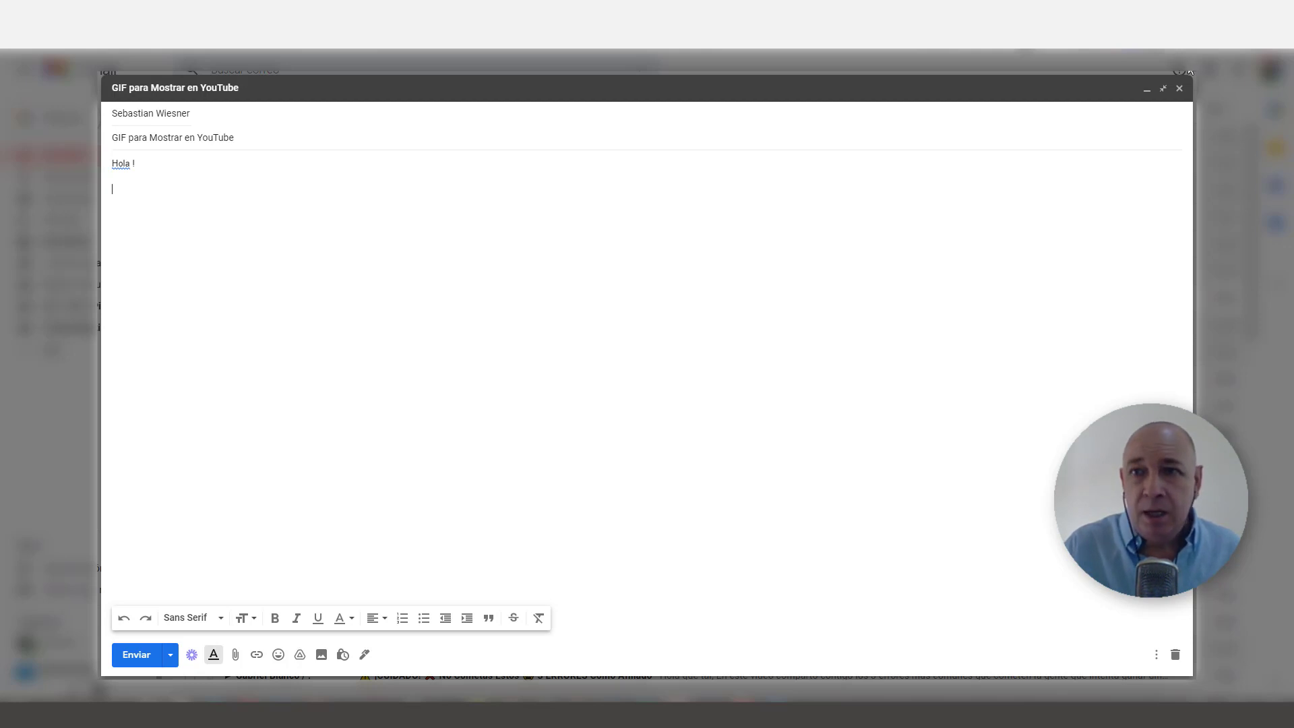
# Insert "GIF desde Video YT.gif" from the desktop below the greeting and add the closing line "Nos vemos." under it
pyautogui.press('super+d')
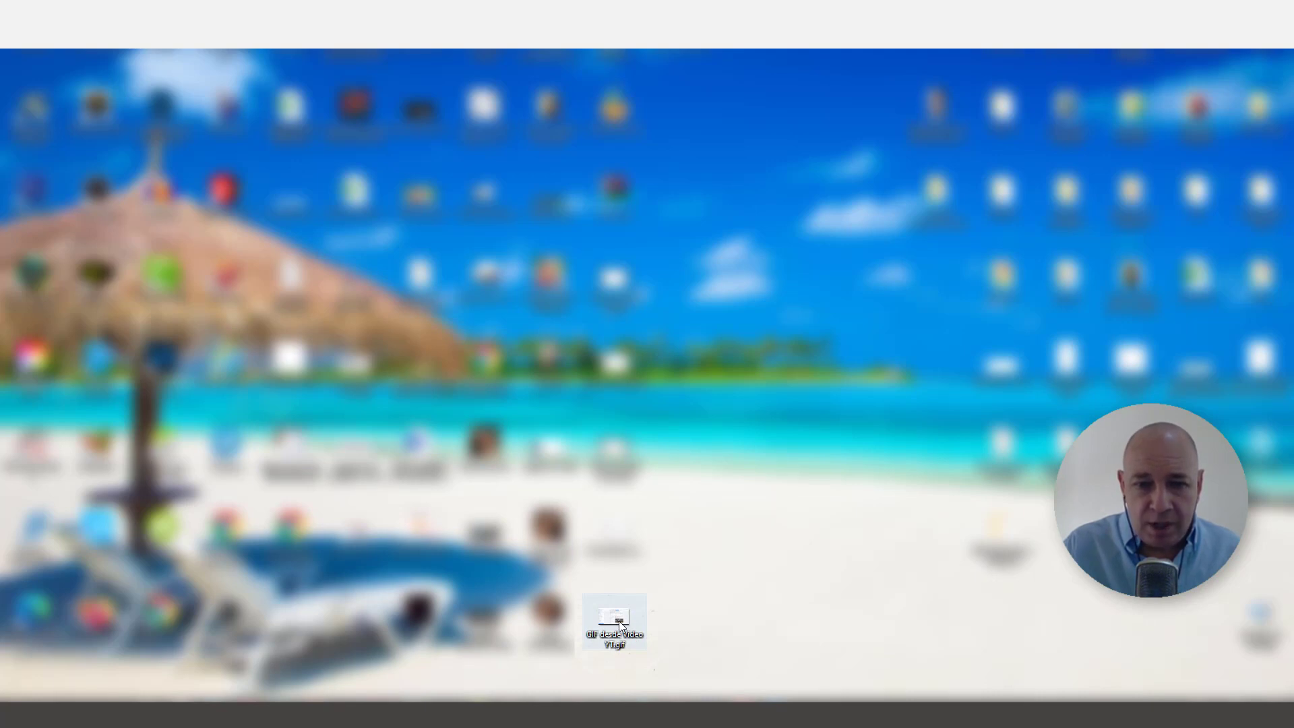
pyautogui.moveTo(619, 625); pyautogui.dragTo(402, 322)
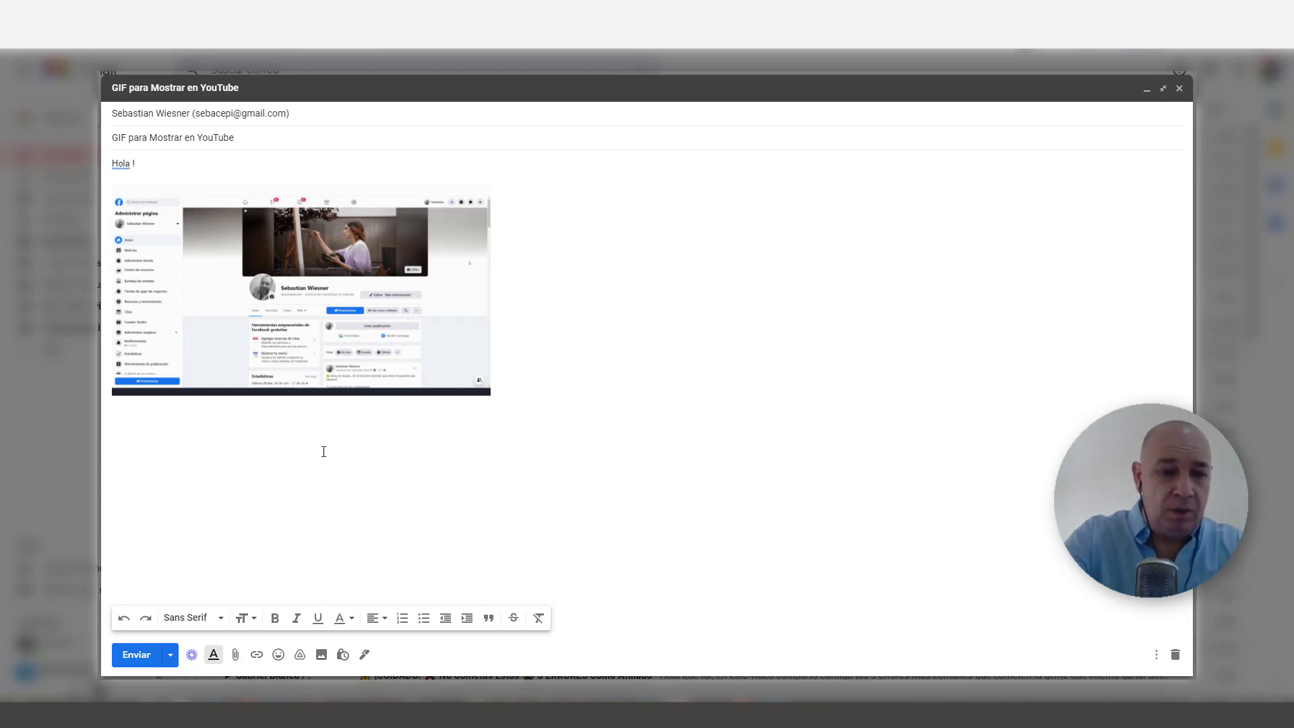
pyautogui.write('Nos vemos')
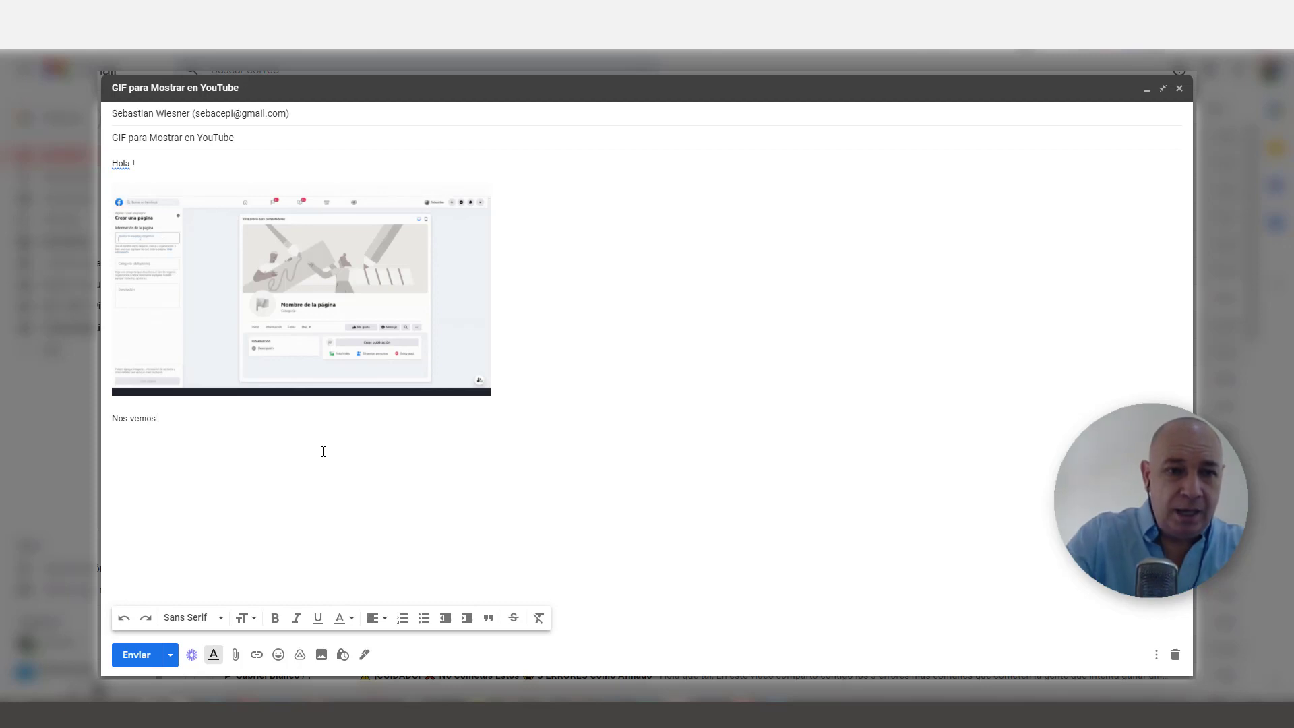
pyautogui.write('.')
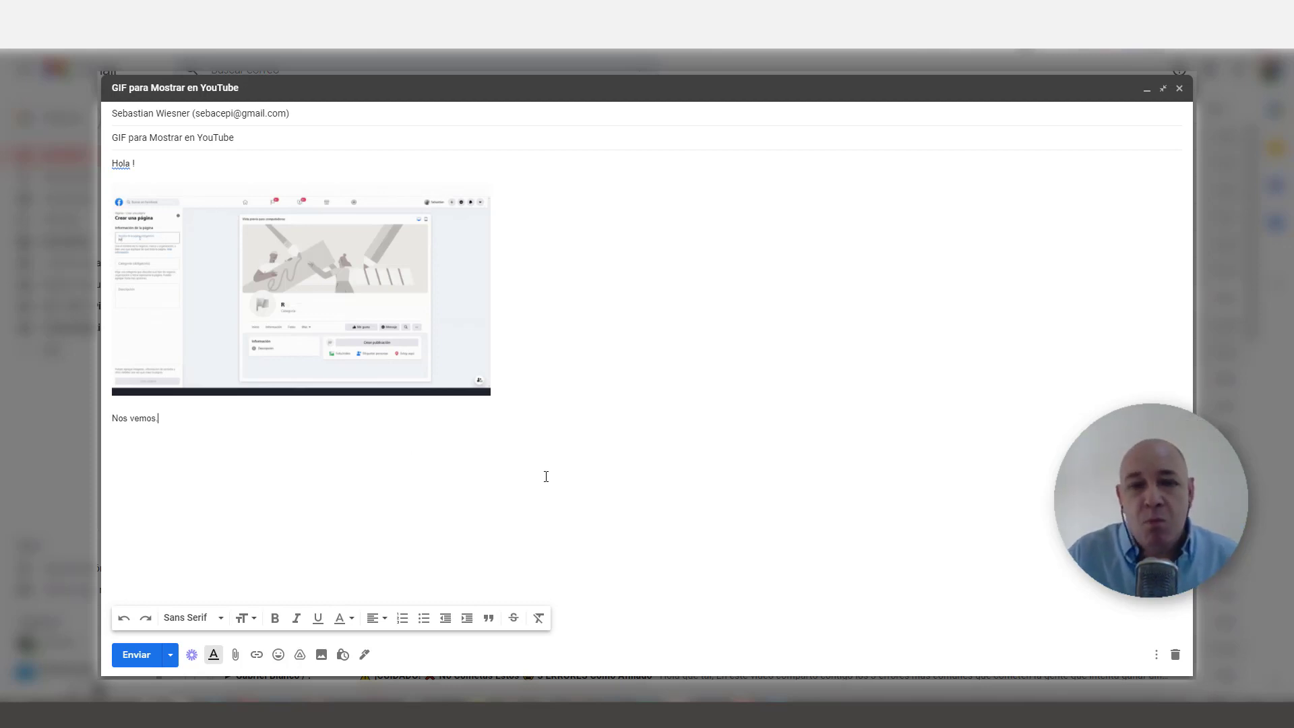
# Send the email and open the received "GIF para Mostrar en YouTube" message in the inbox
pyautogui.click(134, 655)
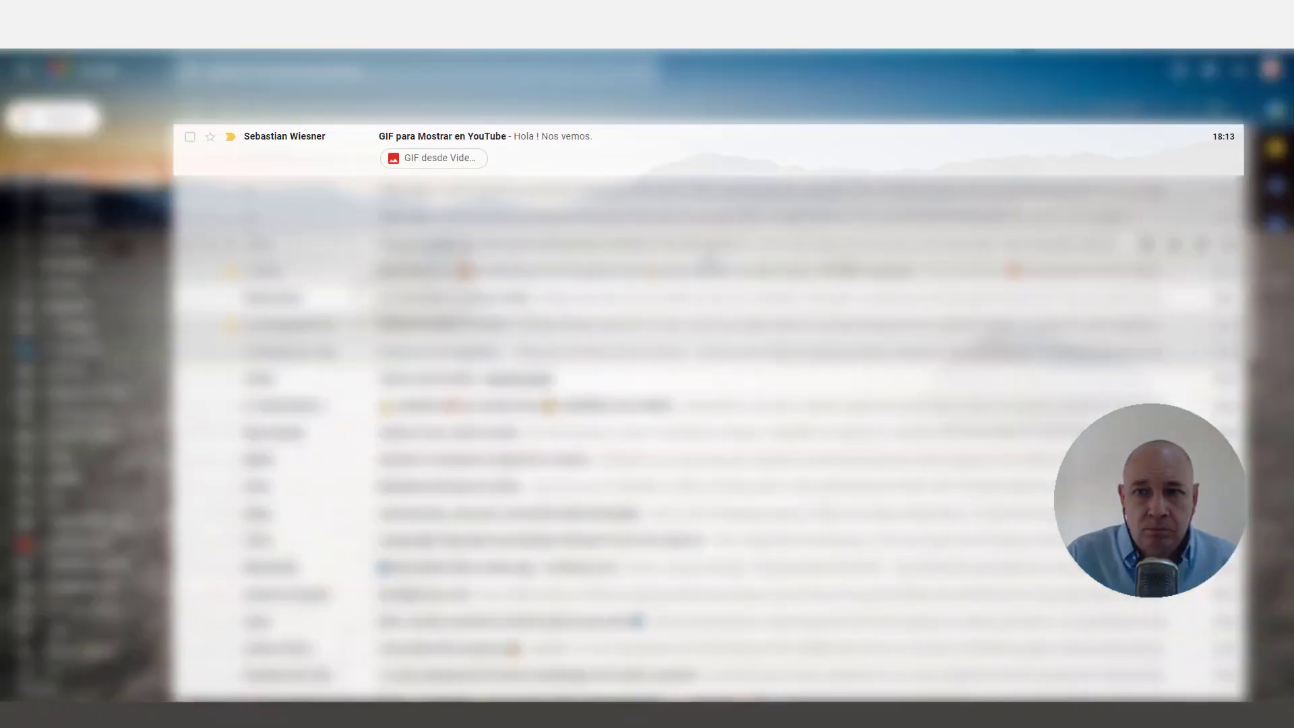
pyautogui.click(680, 166)
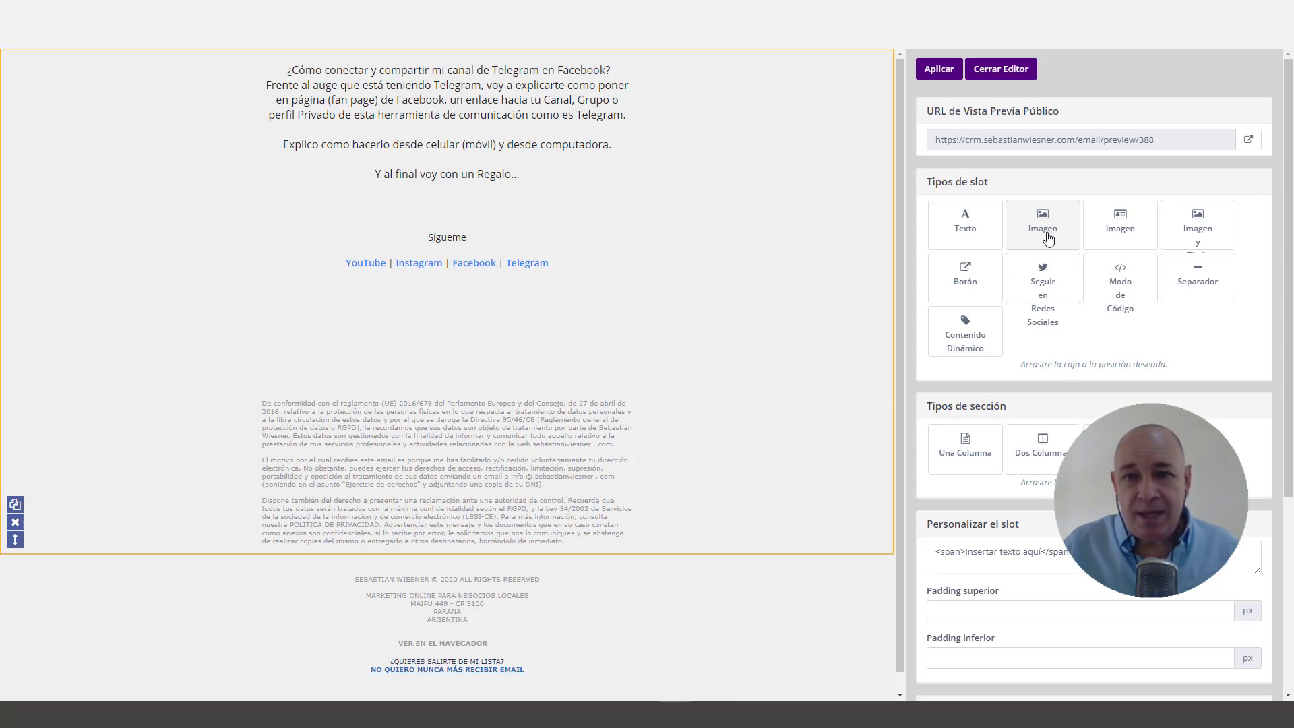
# Switch to the Mautic email editor, add an image slot below "Y al final voy con un Regalo..." and replace its placeholder with the GIF
pyautogui.moveTo(1050, 237); pyautogui.dragTo(599, 260)
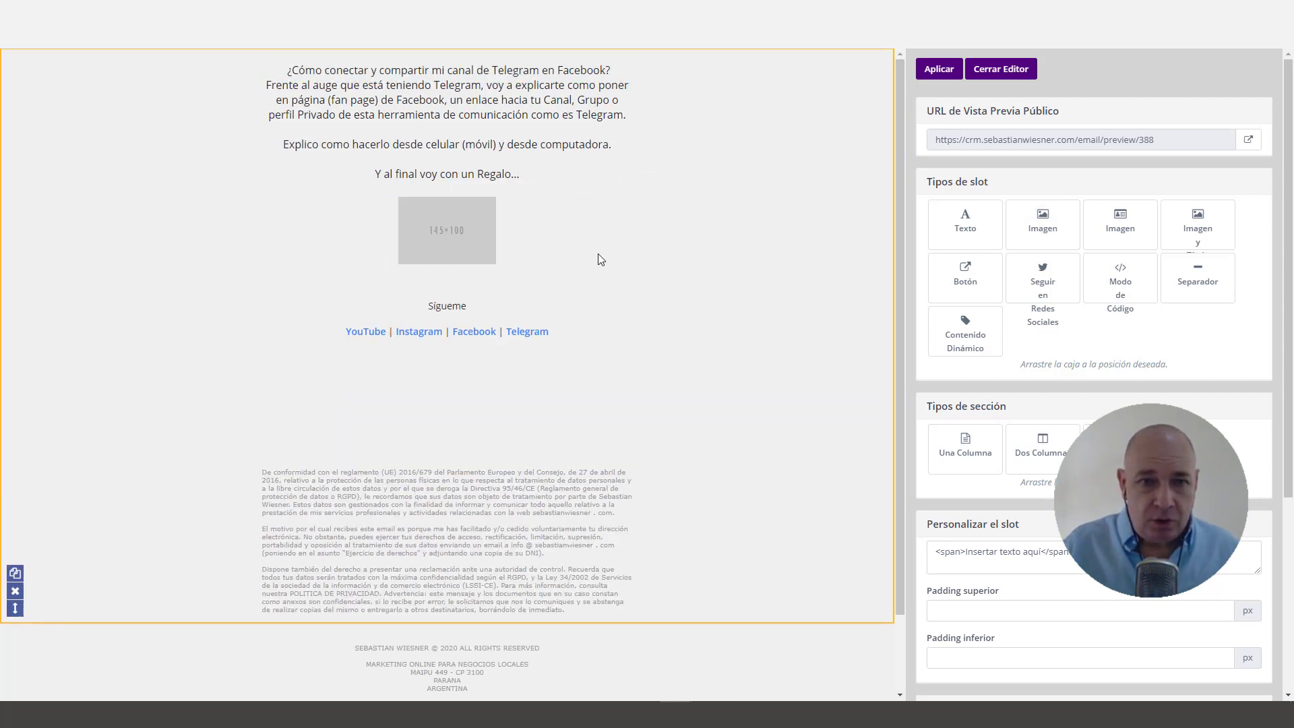
pyautogui.click(447, 240)
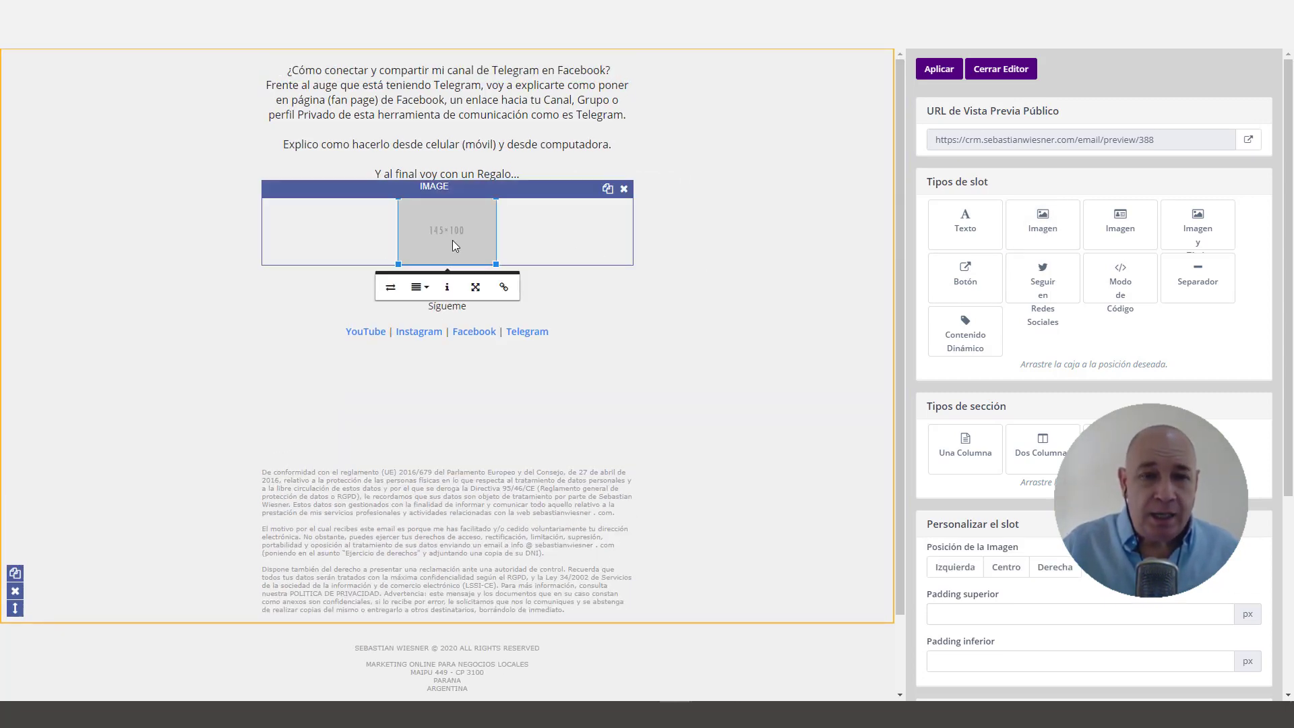
pyautogui.click(389, 290)
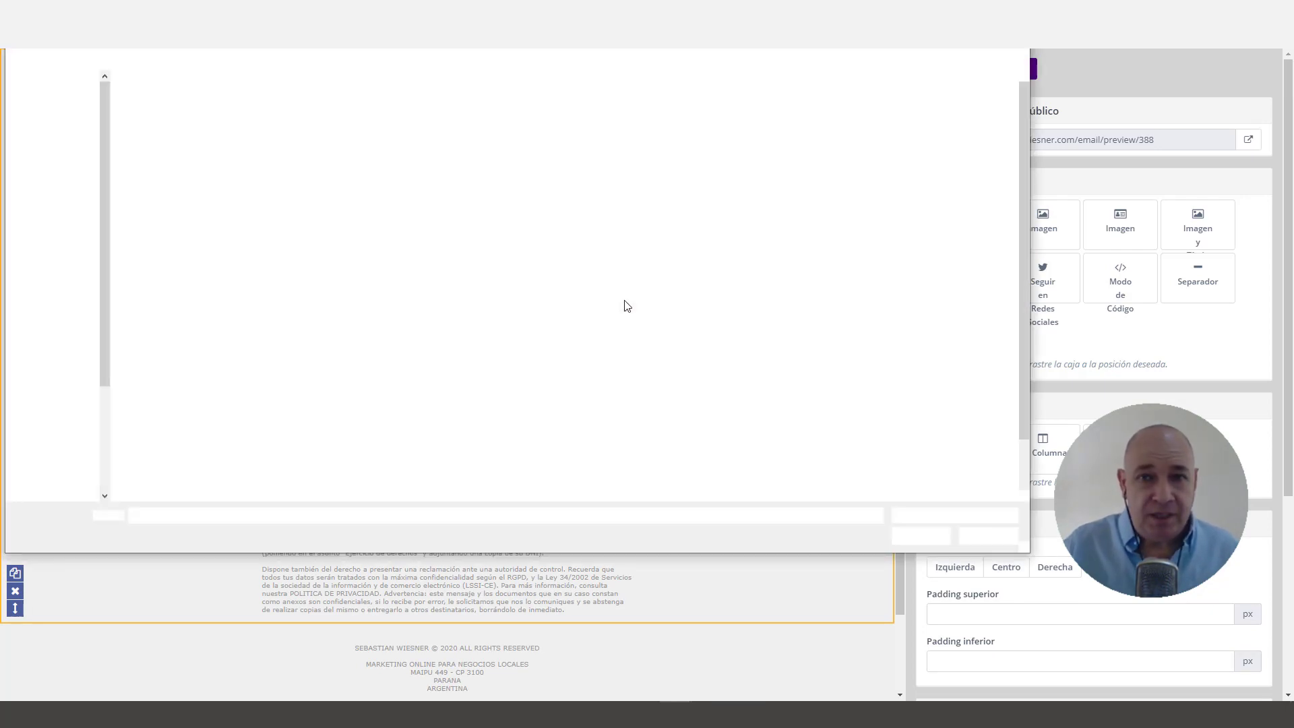
pyautogui.doubleClick(674, 353)
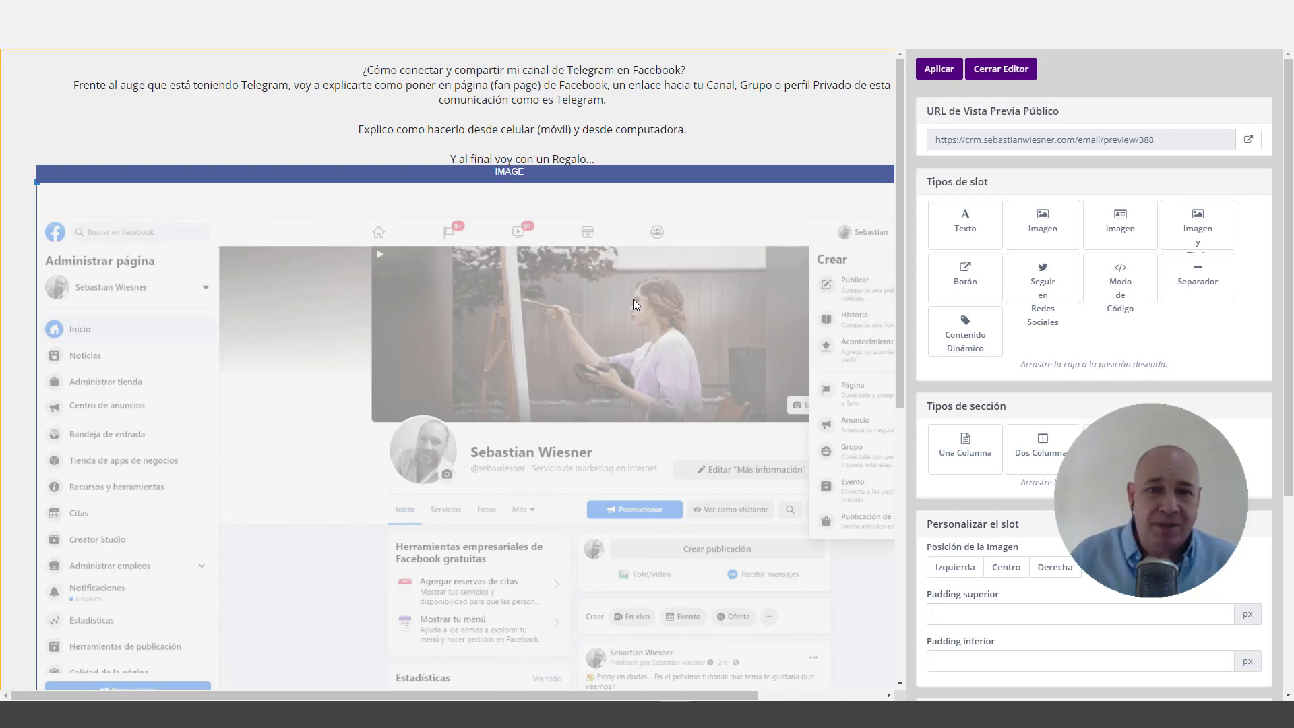
# Set the inserted GIF's width to 80%
pyautogui.scroll(-4, 633, 298)
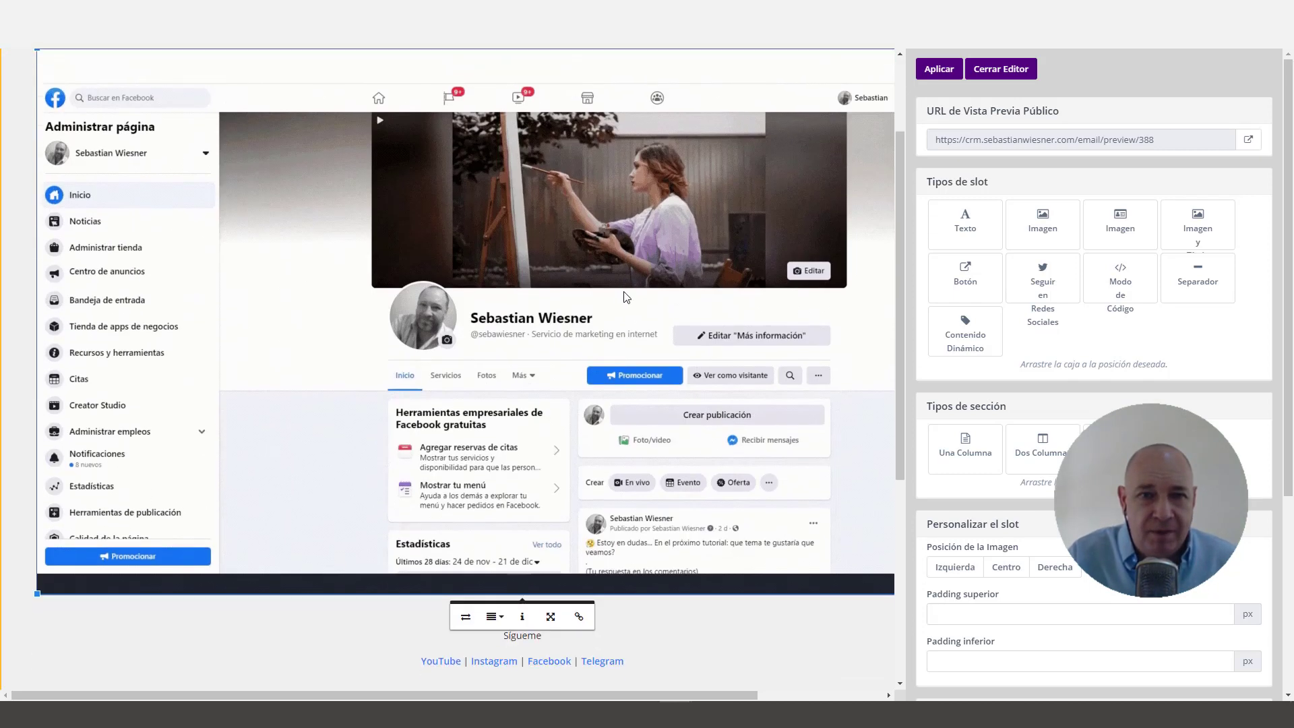
pyautogui.click(551, 616)
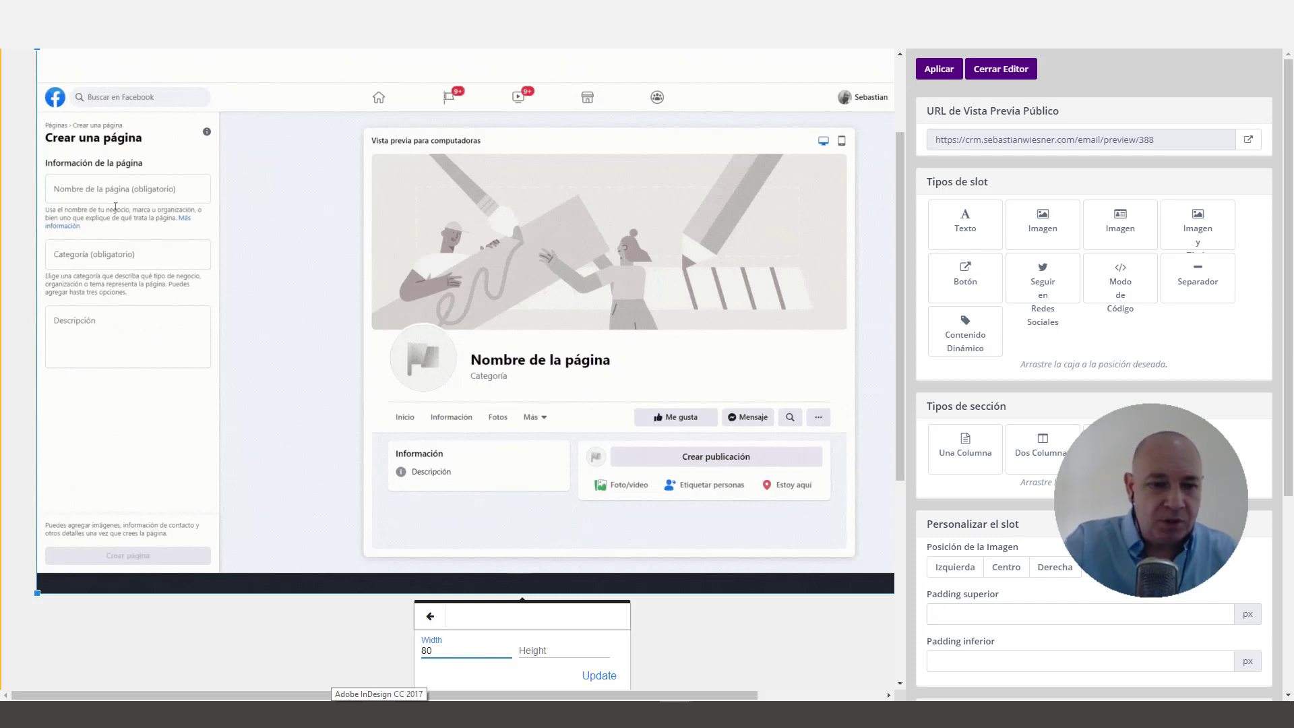
pyautogui.write('80%')
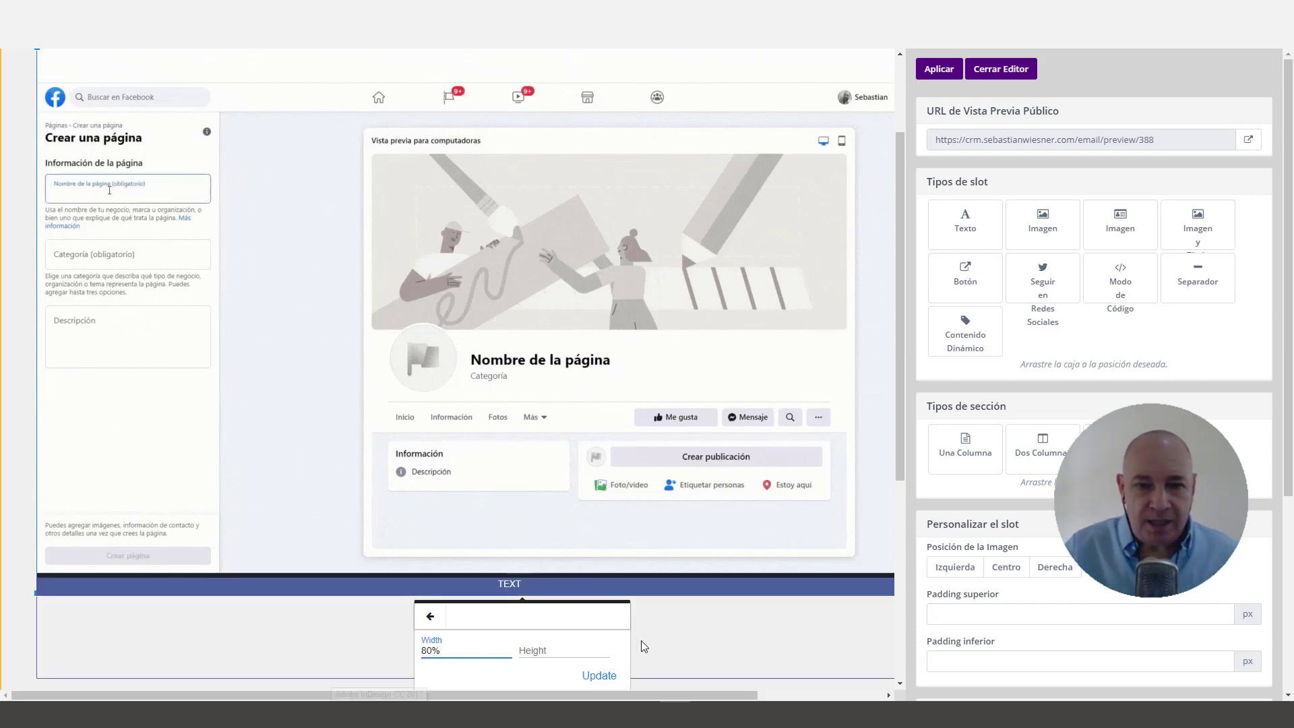
pyautogui.click(599, 675)
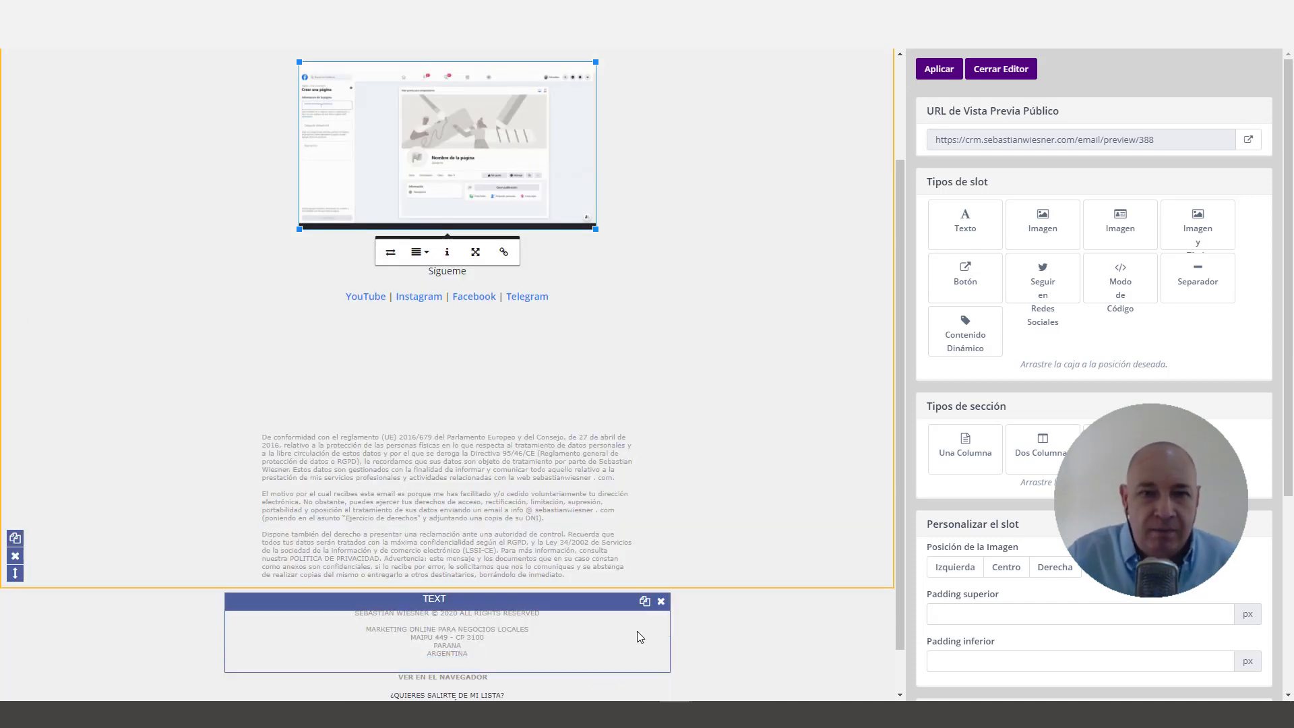
# Increase the GIF's width percentage so that it nearly fills the email's text column, and deselect it
pyautogui.click(476, 260)
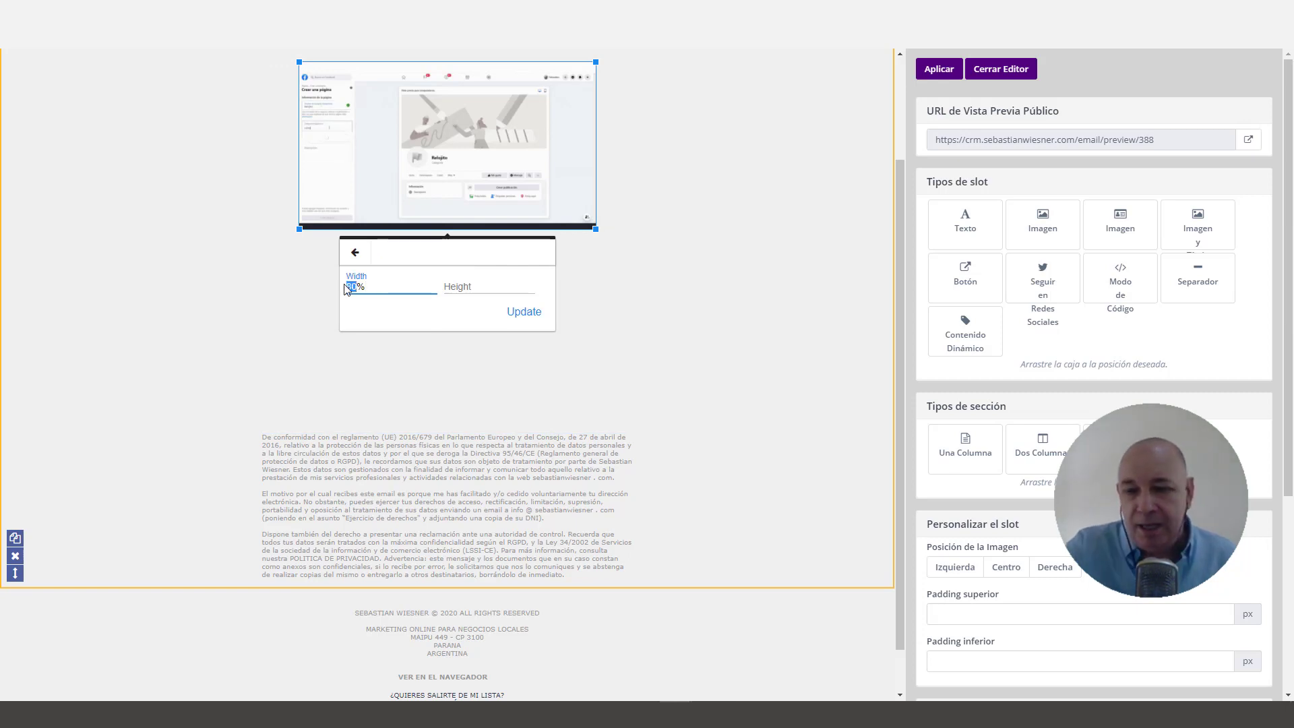
pyautogui.click(528, 312)
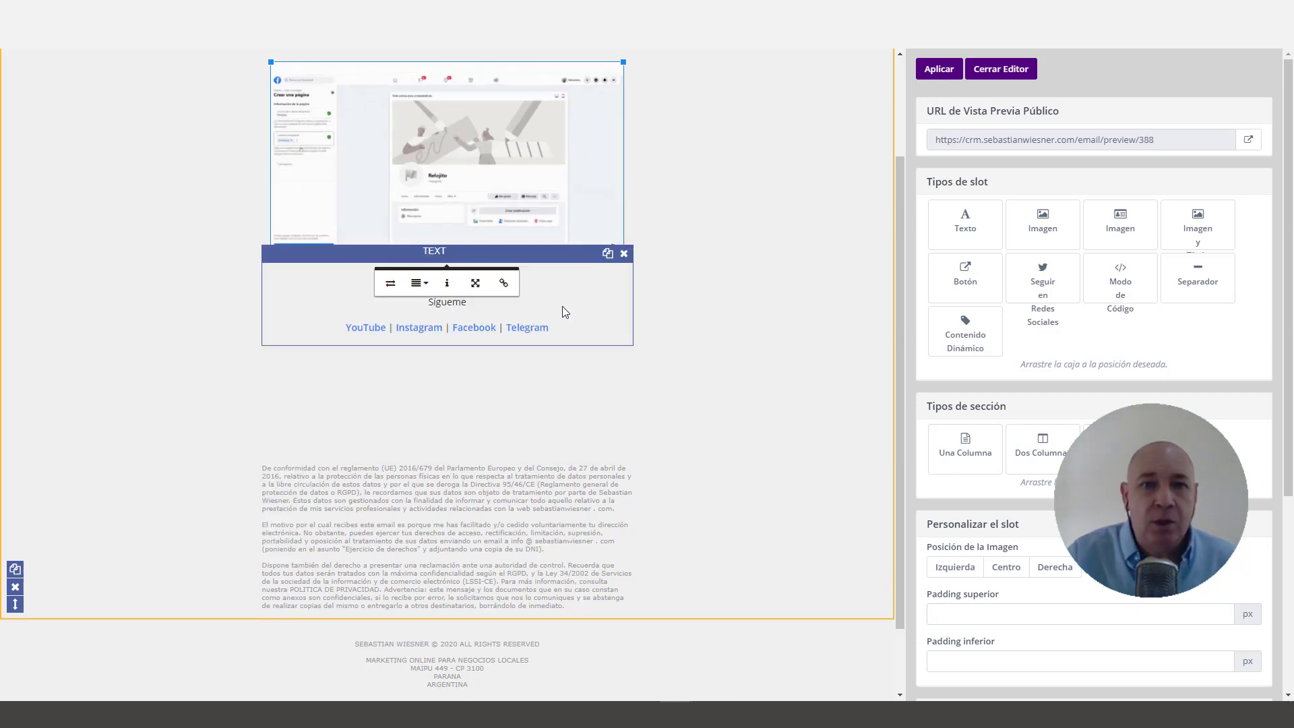
pyautogui.click(676, 292)
pyautogui.scroll(2, 717, 285)
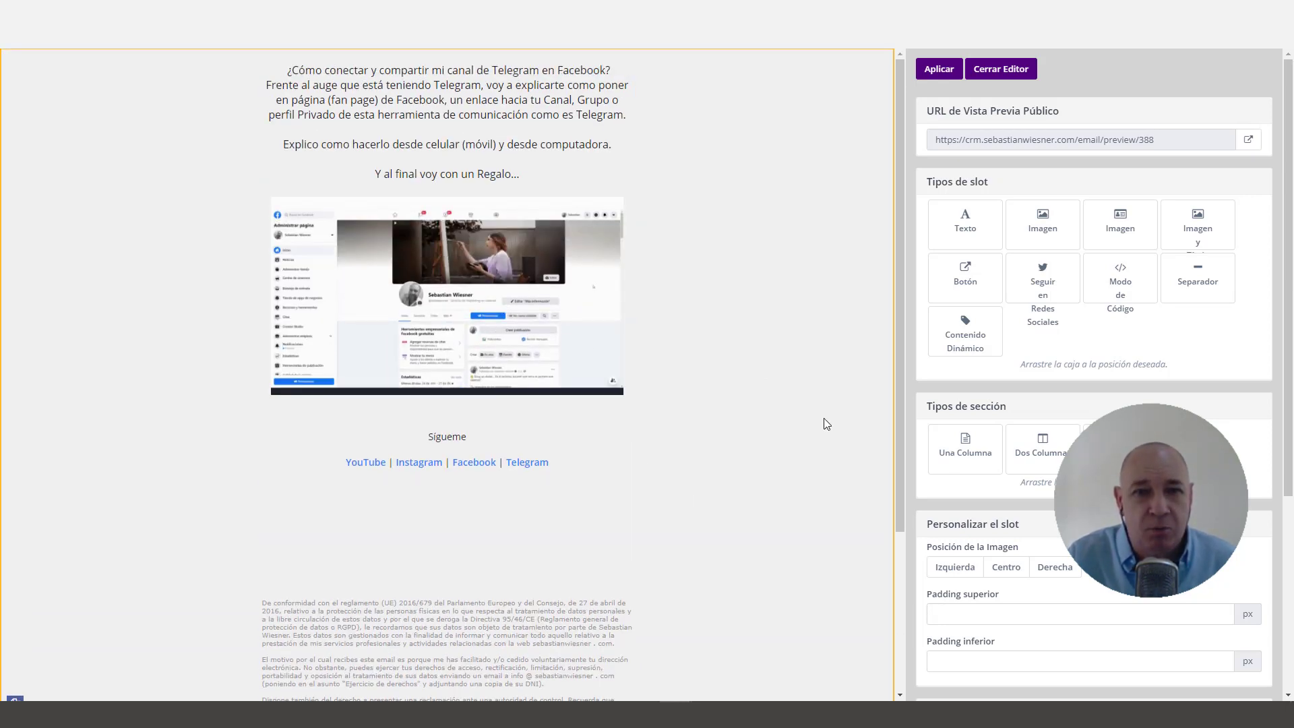
# Apply the changes to the email and open its public preview
pyautogui.click(933, 77)
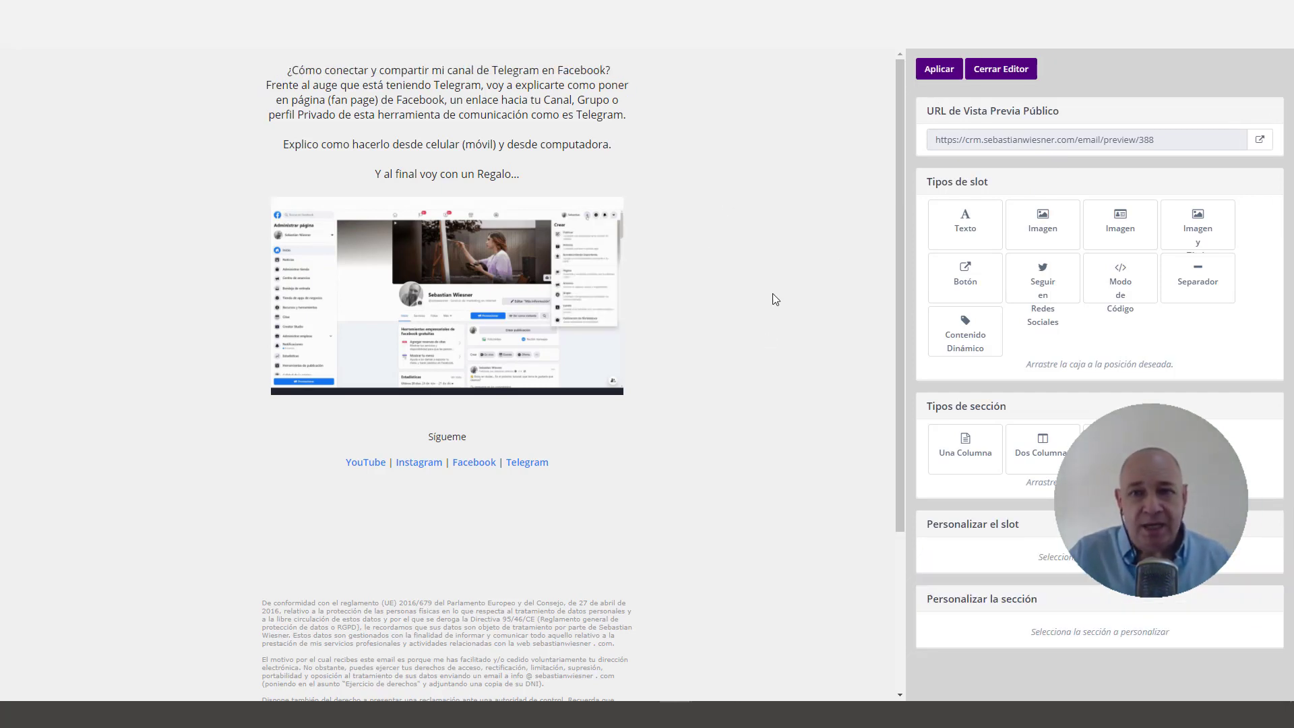
pyautogui.click(1259, 139)
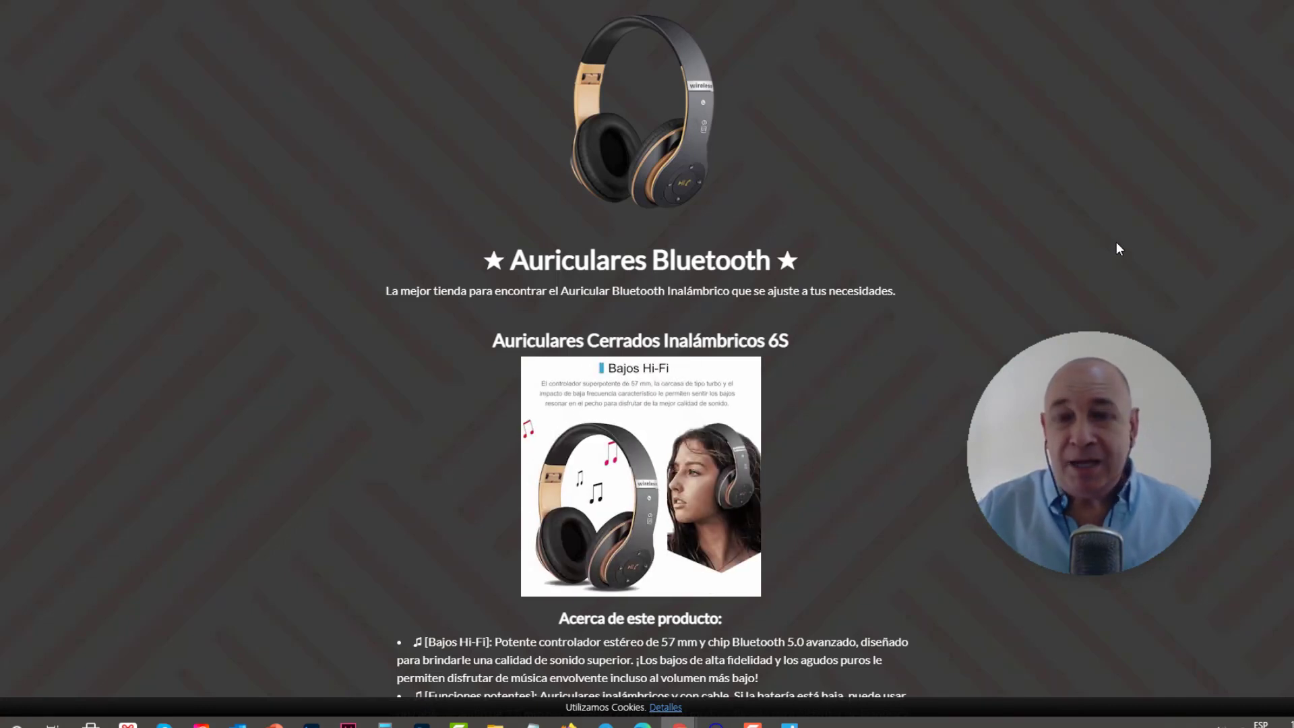
# Examine the animated product GIF under "Auriculares Cerrados Inalámbricos 6S" on the Auriculares Bluetooth web page
pyautogui.scroll(-1, 1117, 253)
pyautogui.scroll(1, 1116, 244)
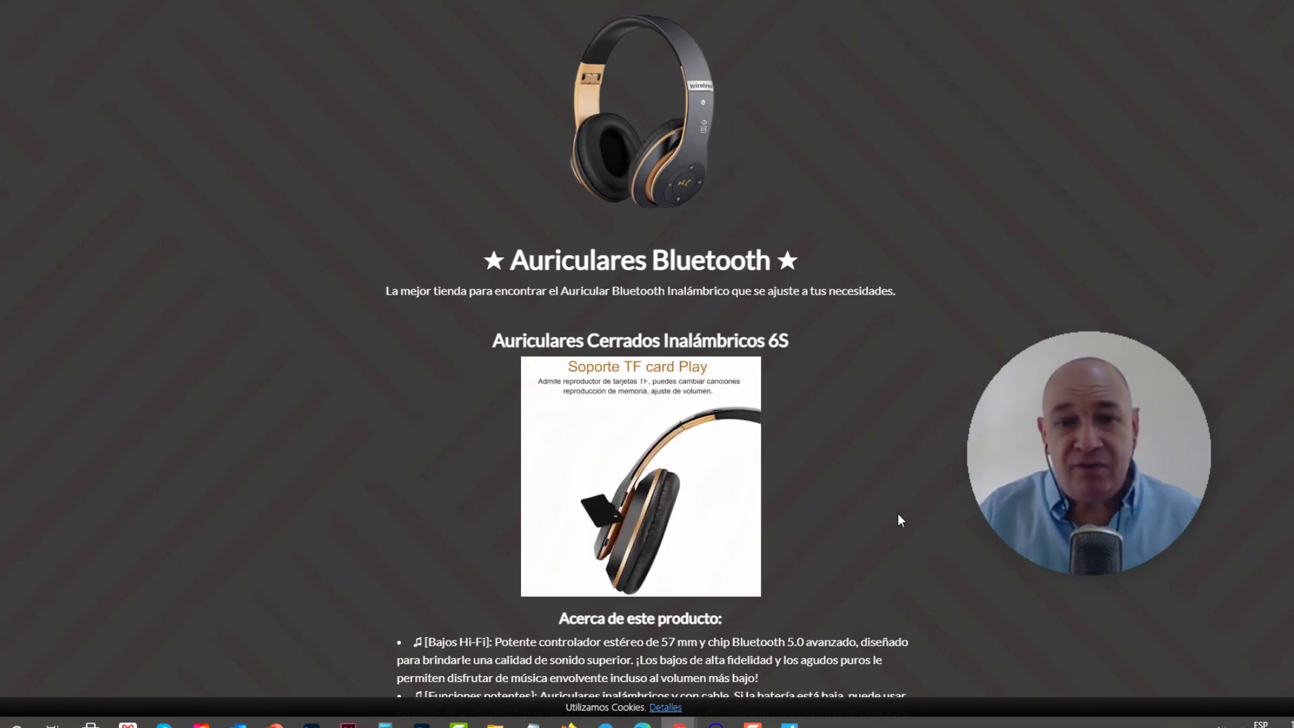
pyautogui.scroll(-3, 899, 512)
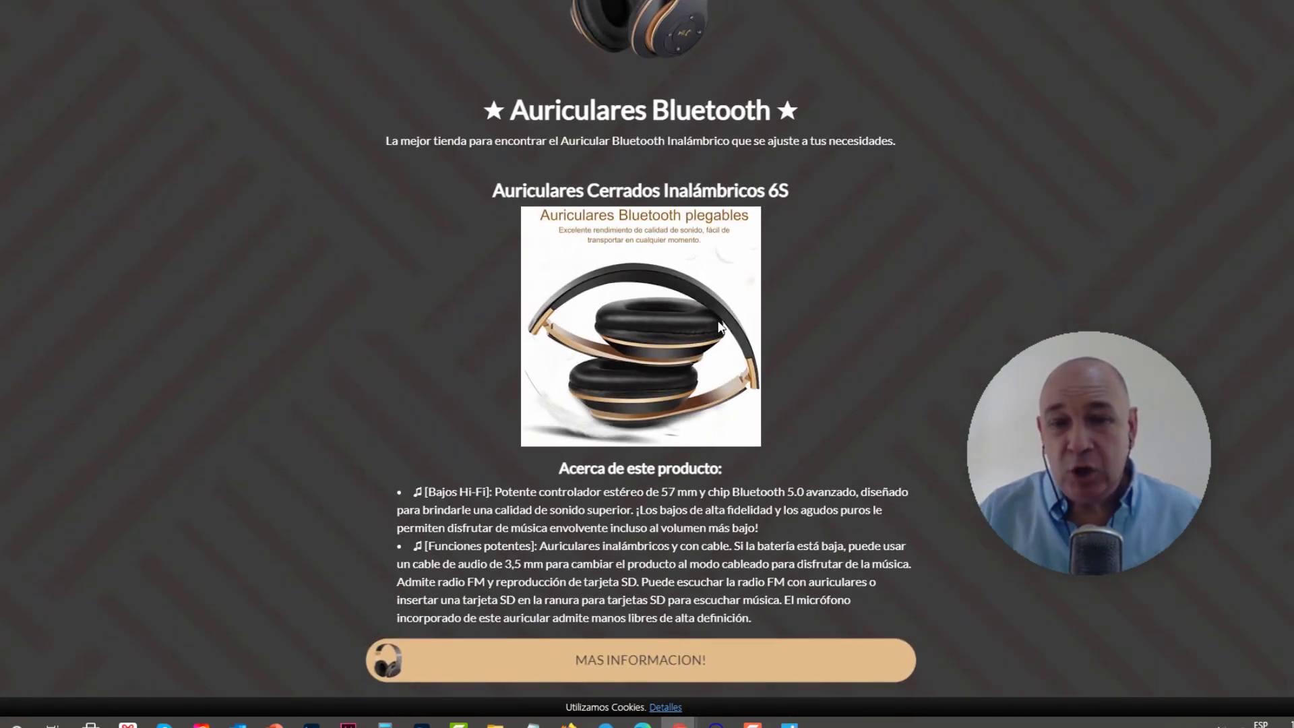
pyautogui.scroll(1, 760, 182)
pyautogui.scroll(2, 809, 209)
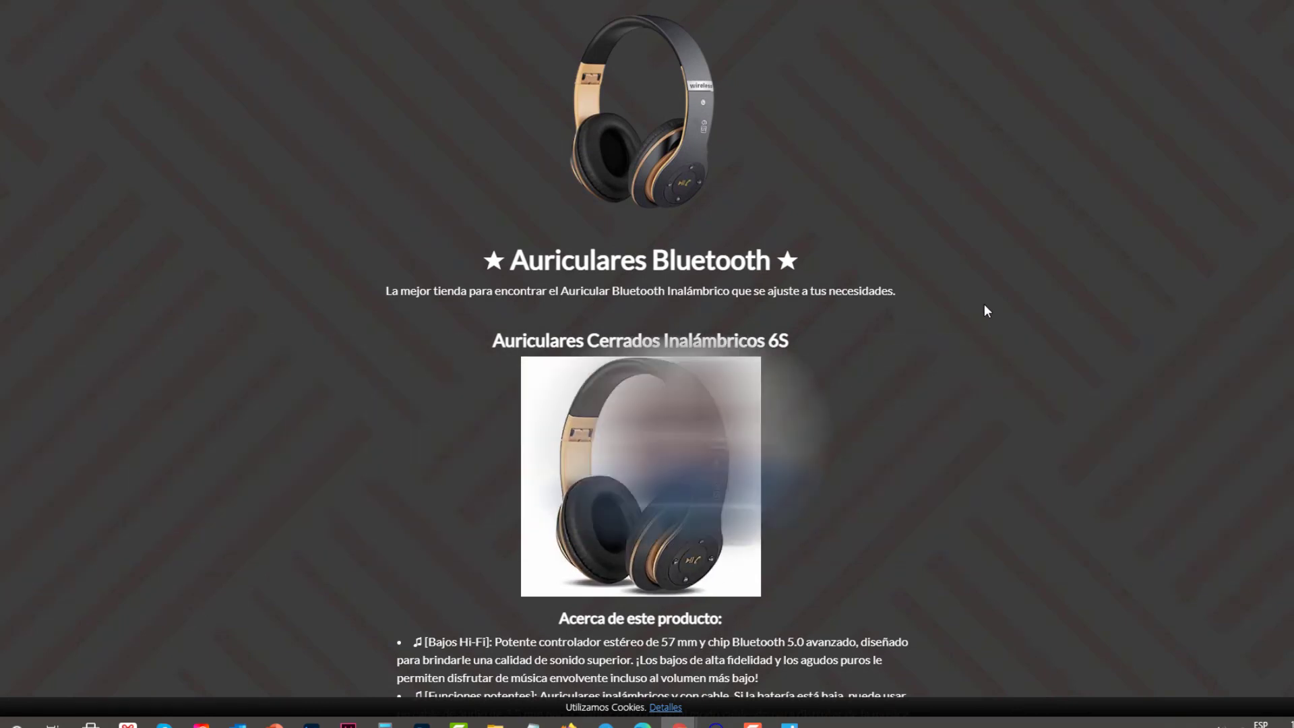
pyautogui.scroll(-1, 984, 307)
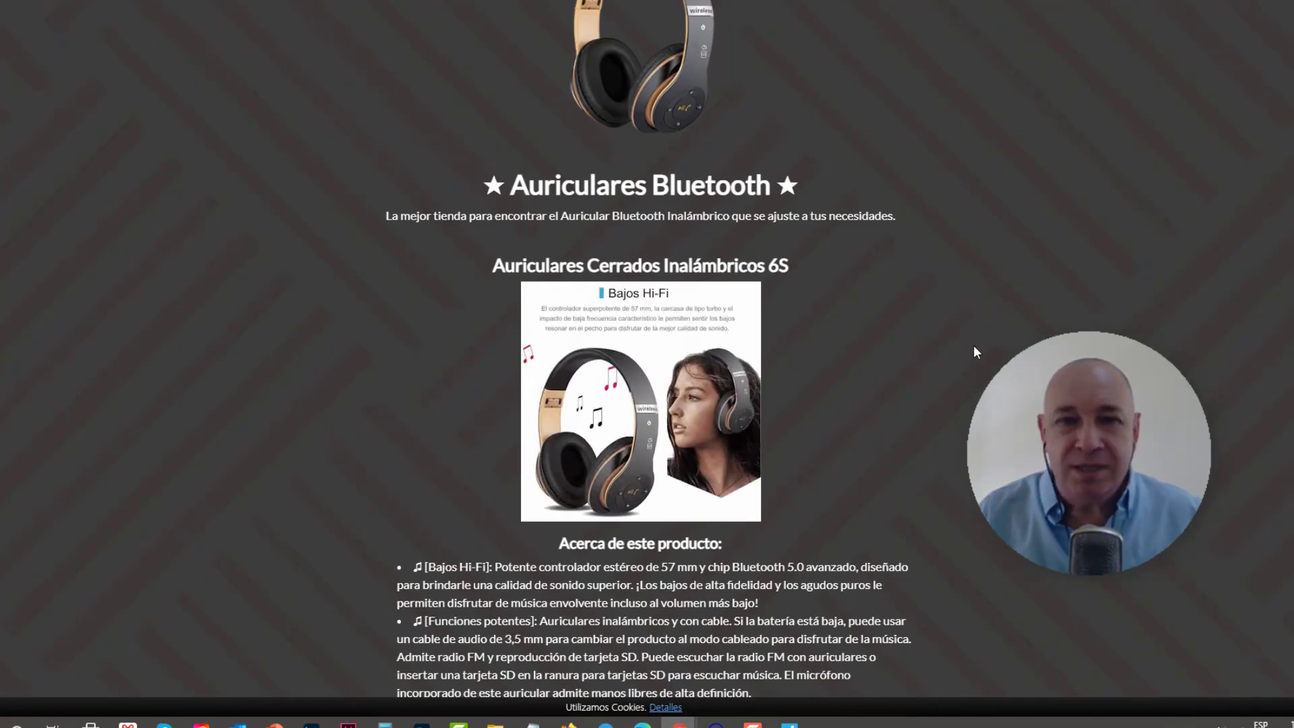
pyautogui.scroll(1, 991, 338)
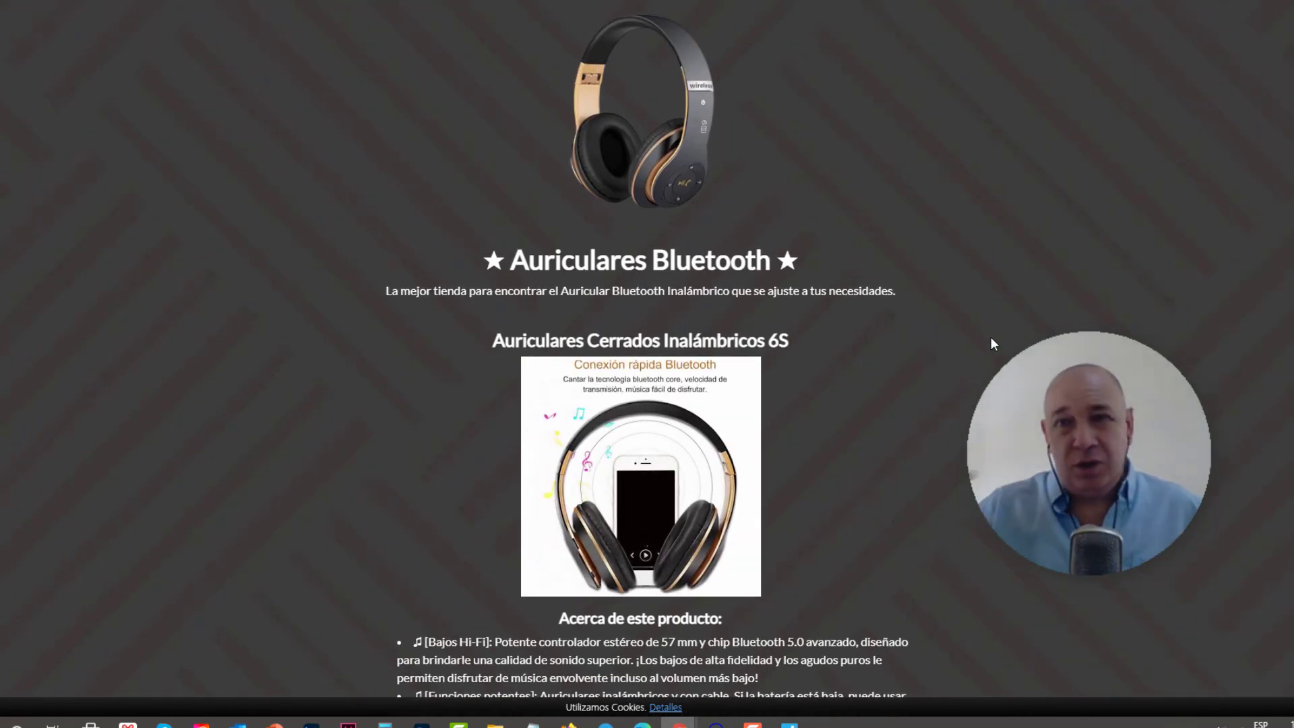